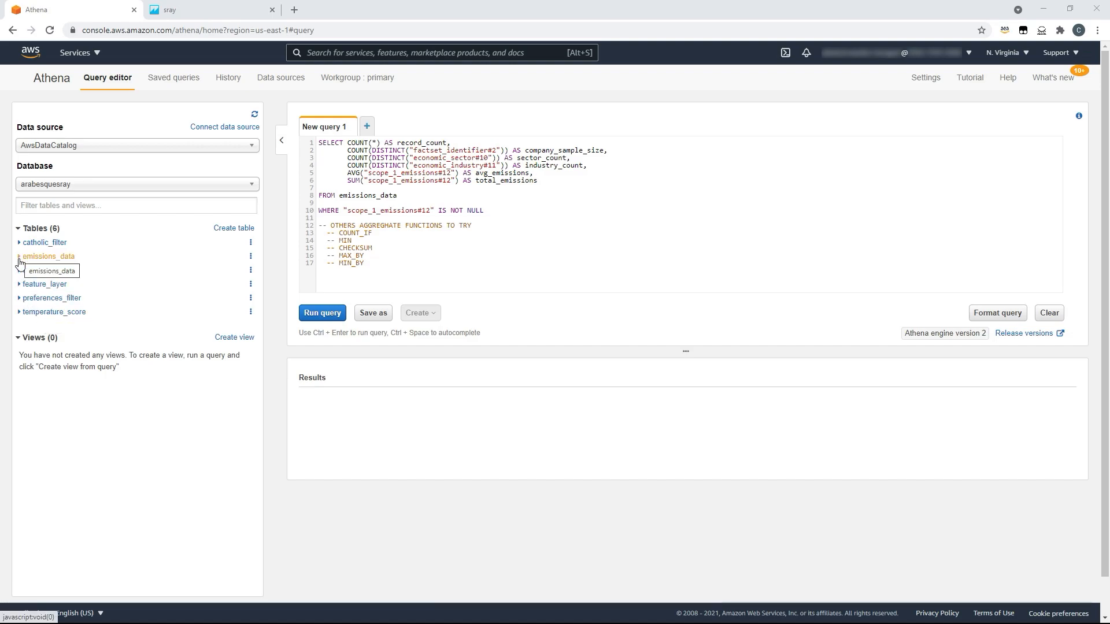
- Check the emissions_data columns and run the prepared aggregate query on its non-null scope 1 emissions
left_click(19, 257)
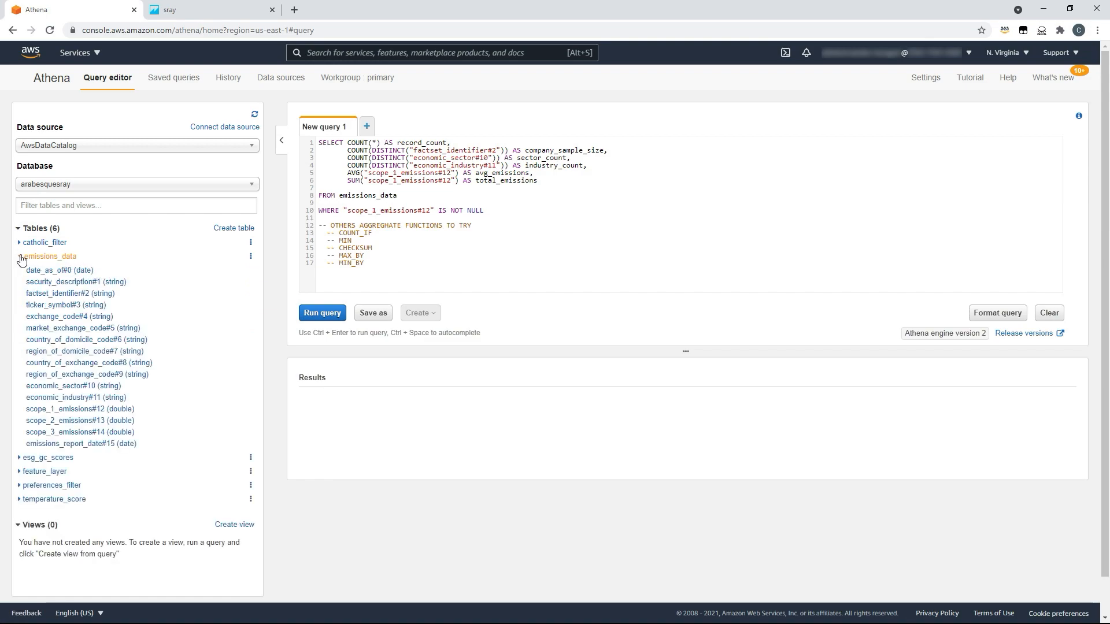
left_click(21, 258)
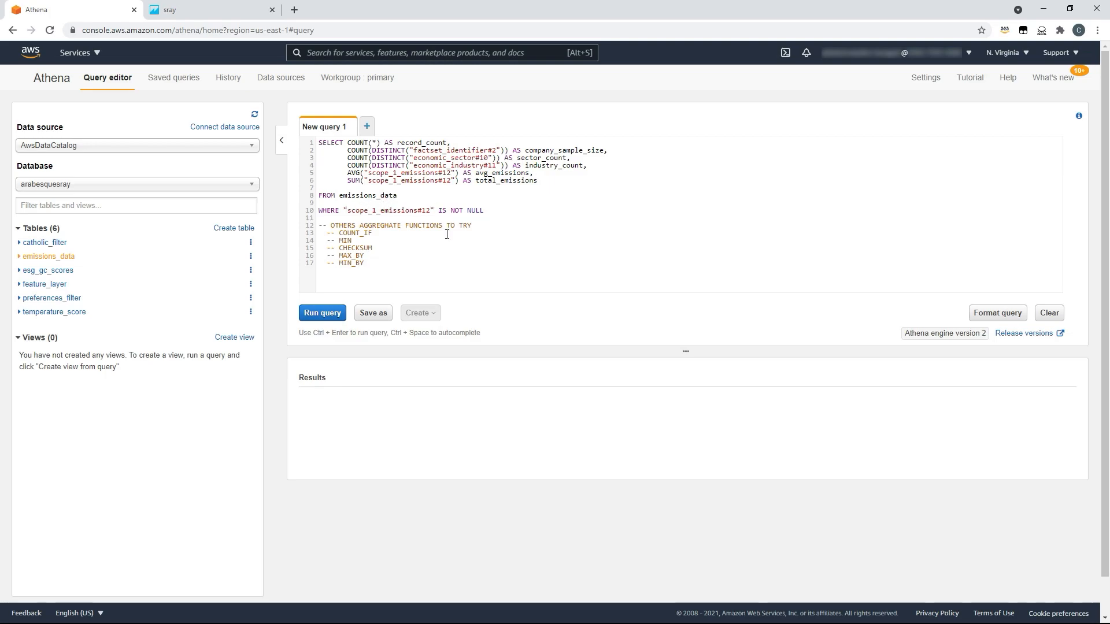
left_click(322, 316)
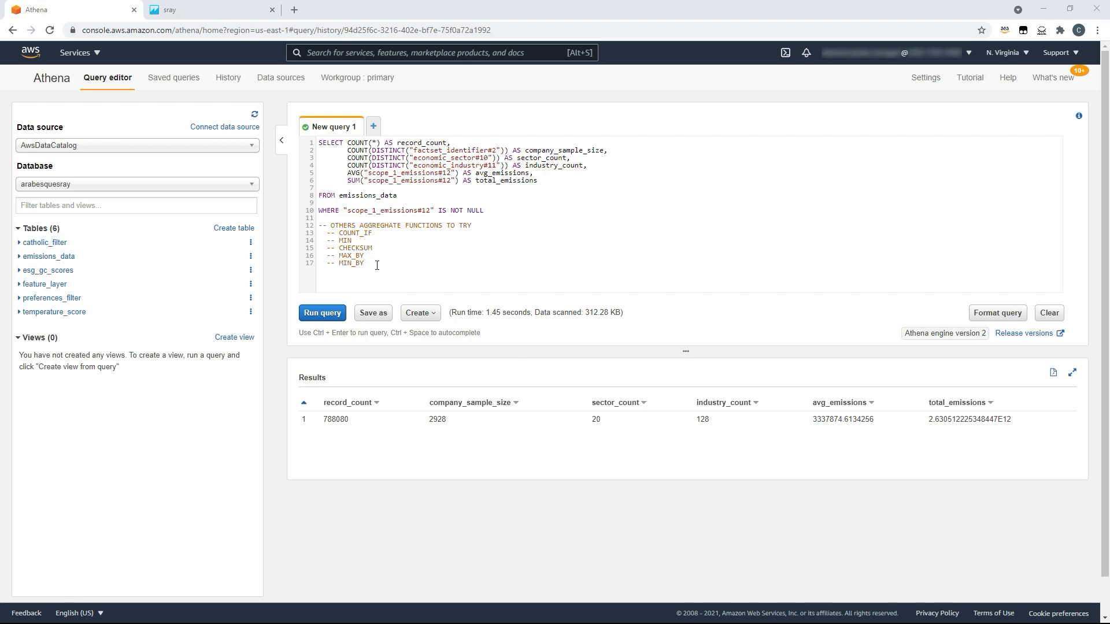
- Replace the query with SELECT HISTOGRAM("economic_sector#10") AS my_histogram FROM emissions_data and run it
key("ctrl+a")
type("SELECT HISTOGRAM(\"economic_sector#10\") AS my_histogram  FROM emissions_data")
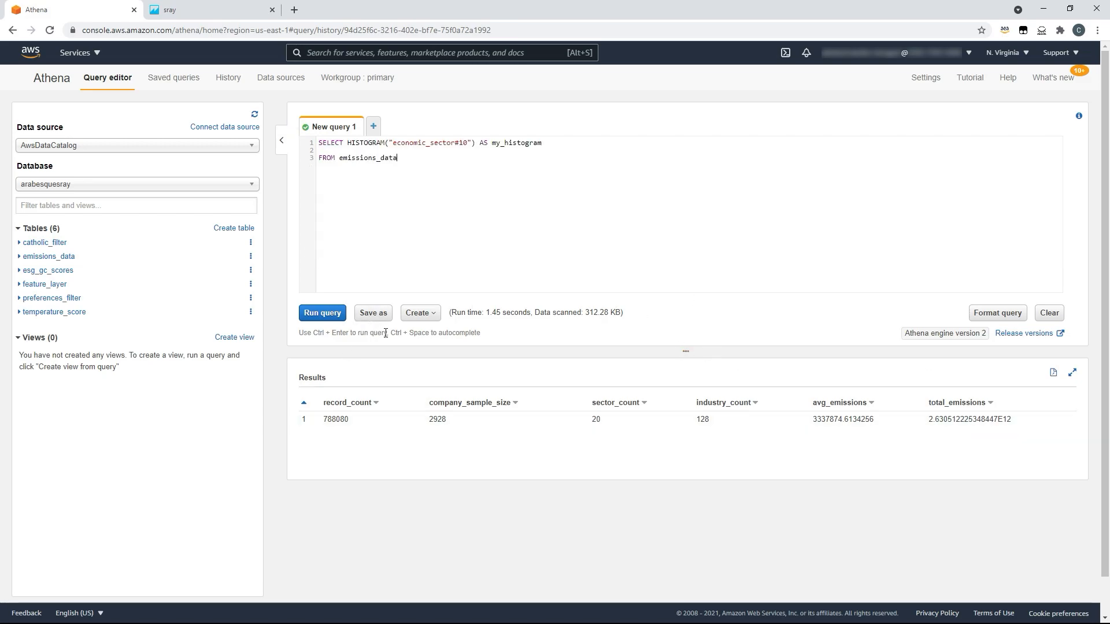
left_click(336, 316)
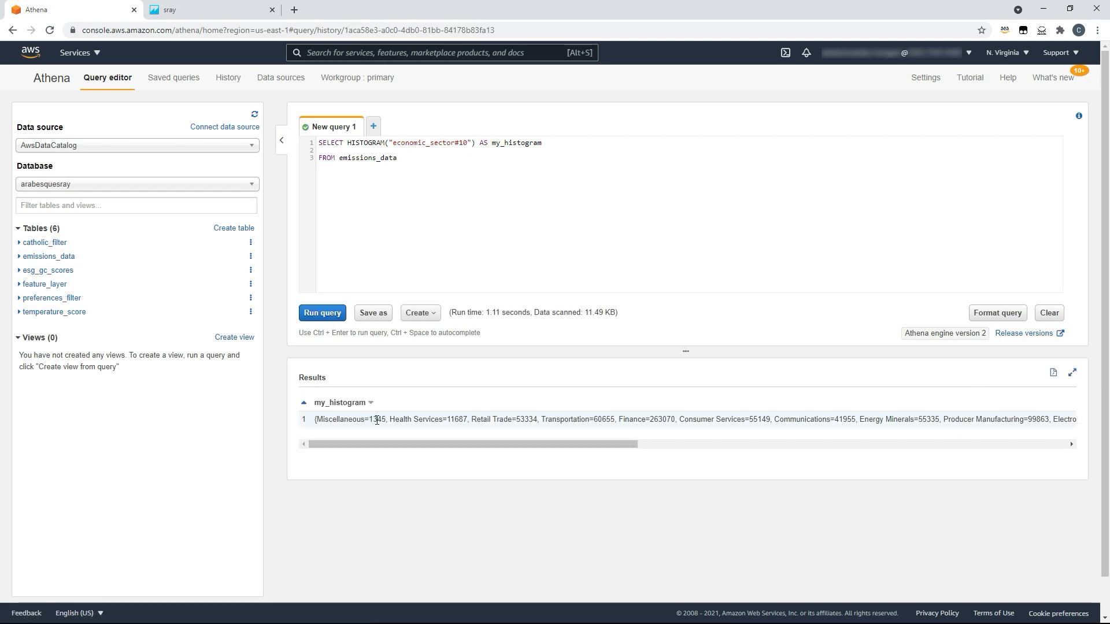
left_click_drag(387, 442, 333, 454)
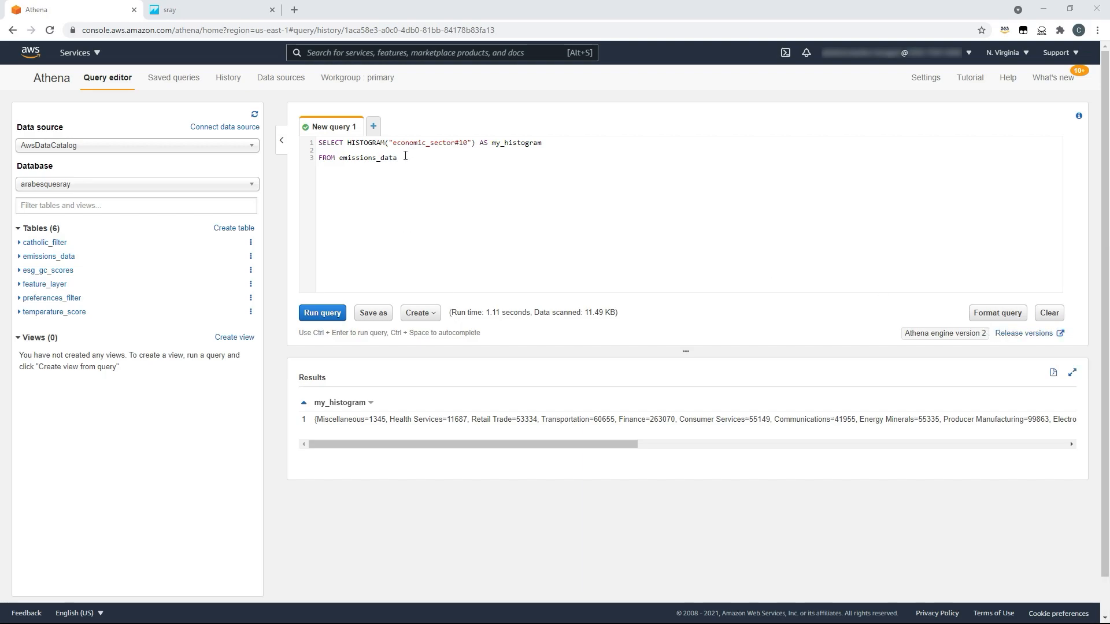
- Create the view emissions_latest_sector_industry_aggregate from the latest-date emissions_data, grouped by date, sector and industry, and preview its rows
left_click_drag(399, 160, 312, 138)
key("ctrl+v")
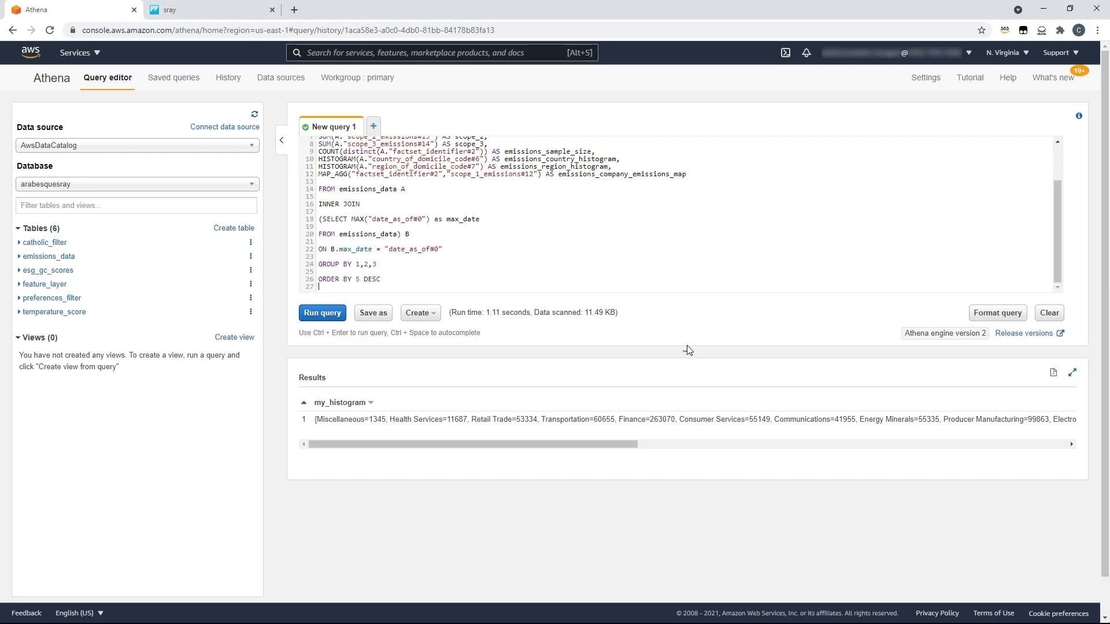
scroll(420, 211, "up", 2)
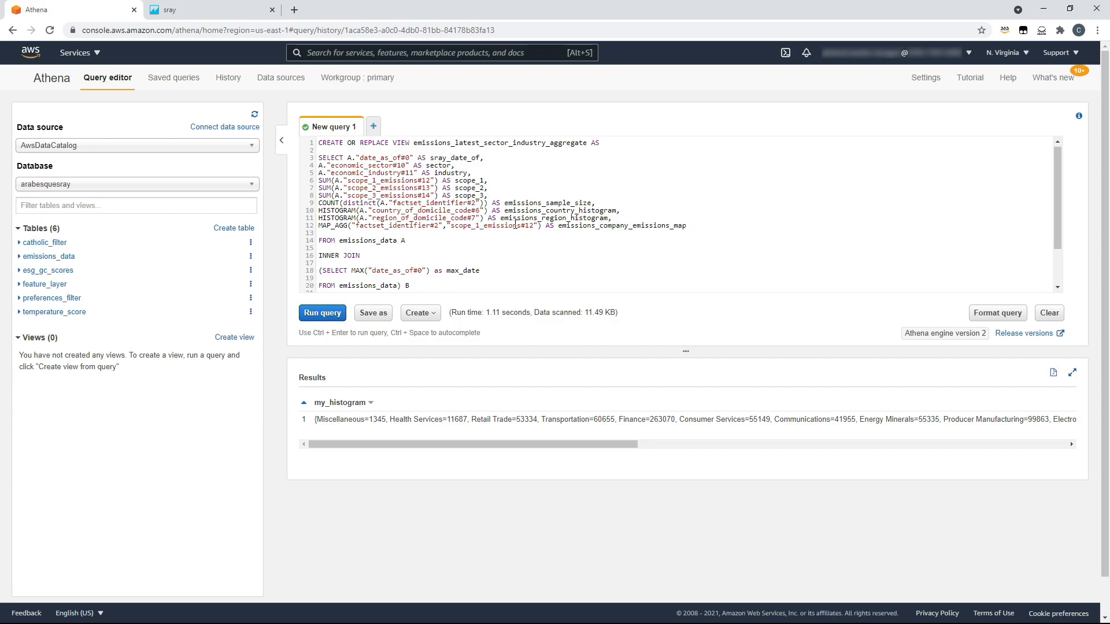
scroll(447, 237, "down", 2)
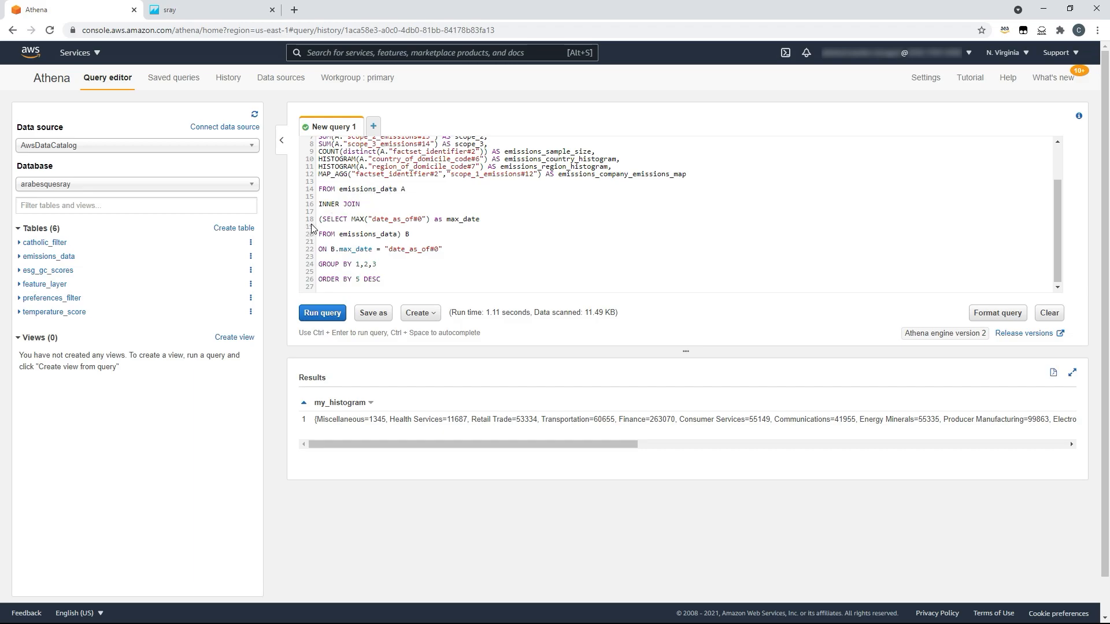
left_click_drag(319, 219, 398, 235)
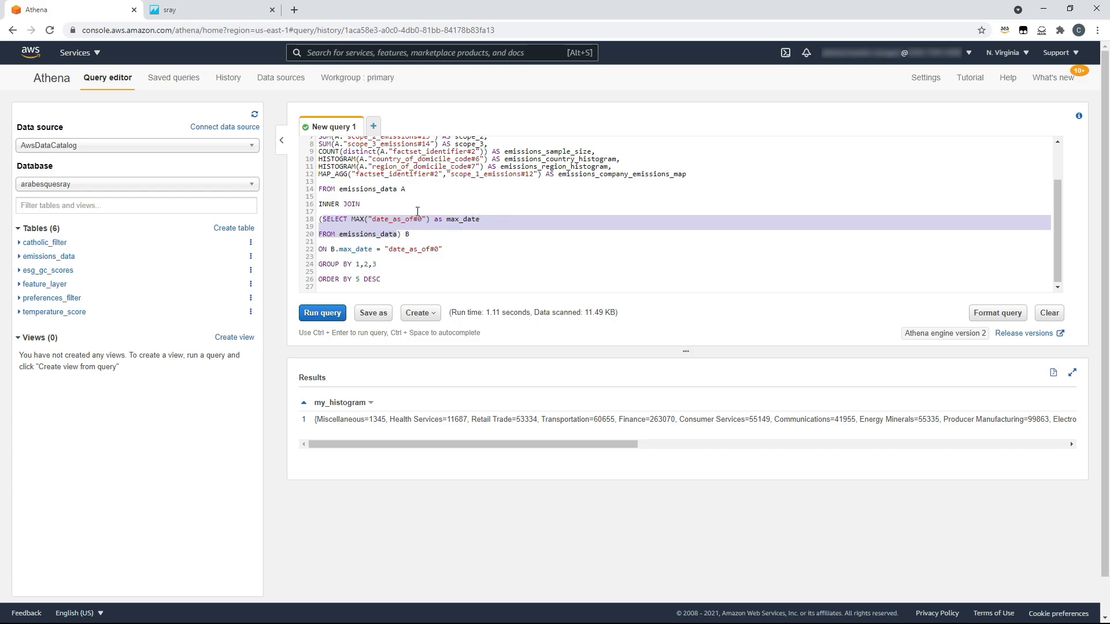
left_click_drag(329, 251, 443, 249)
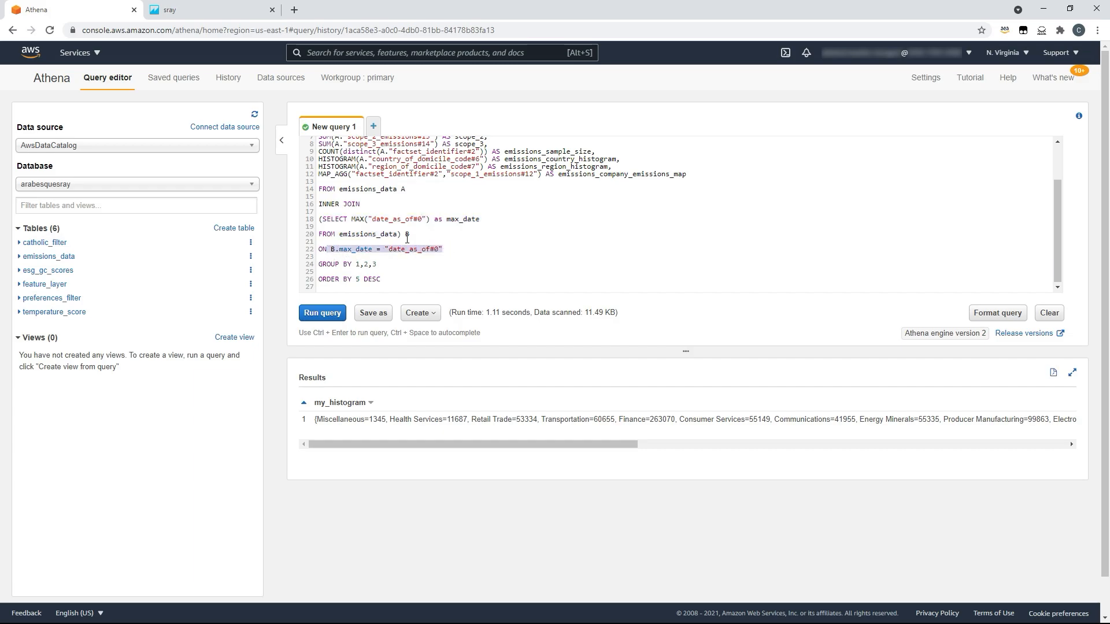
scroll(365, 252, "up", 2)
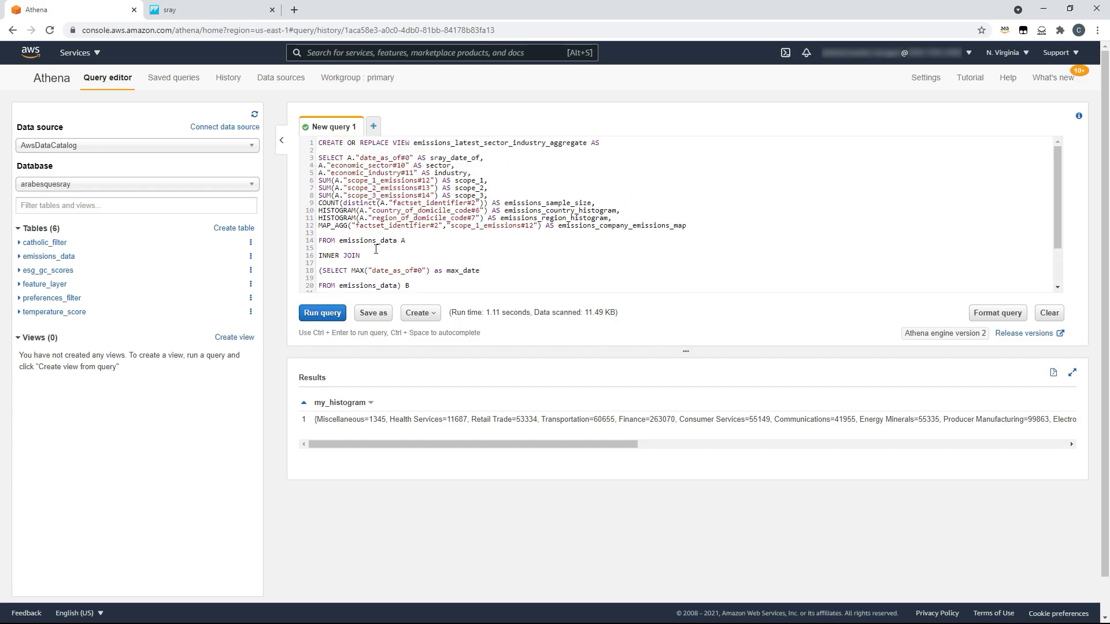
left_click(342, 315)
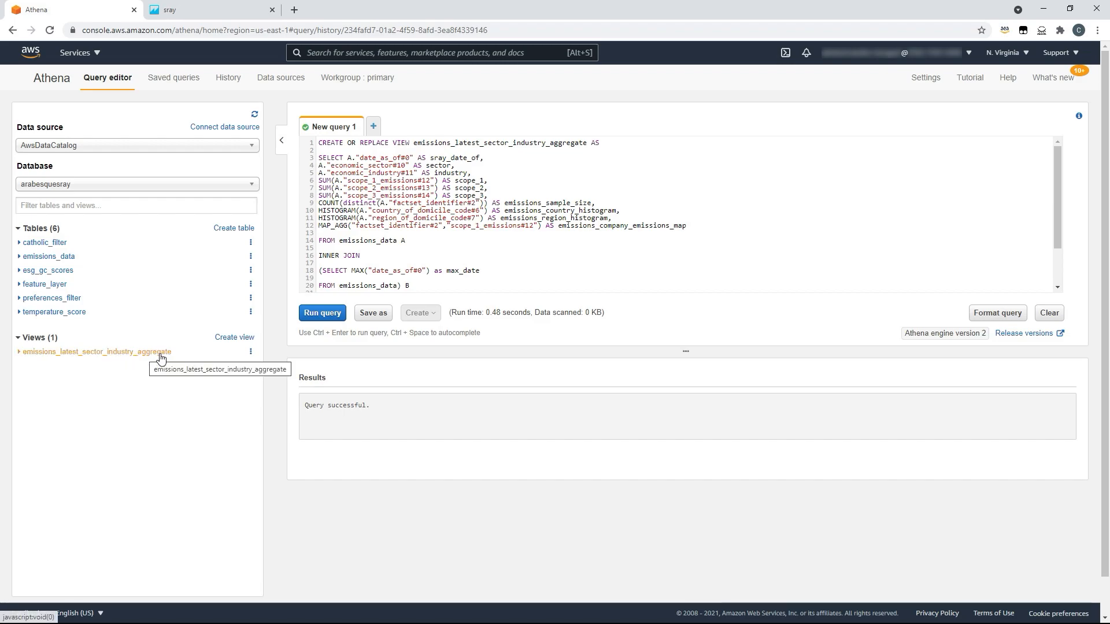
left_click(251, 353)
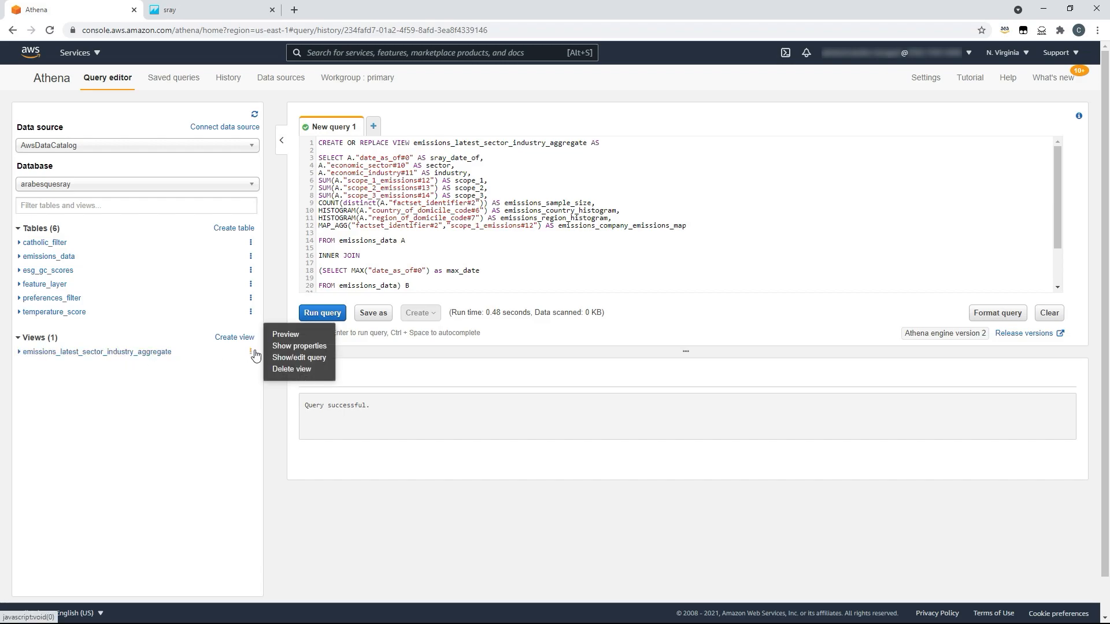
left_click(295, 335)
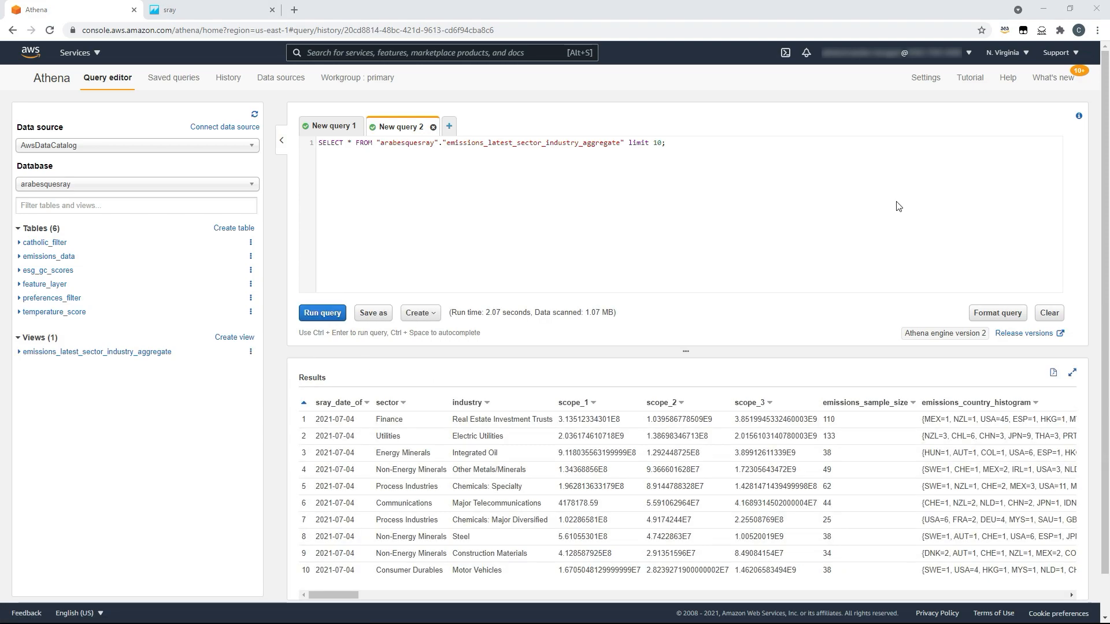
- Replace the preview query with one that creates the view esg_gc_latest_sector_industry_aggregate, averaging latest-date esg_gc_scores by sector and industry, and run it
left_click_drag(698, 145, 317, 145)
key("ctrl+v")
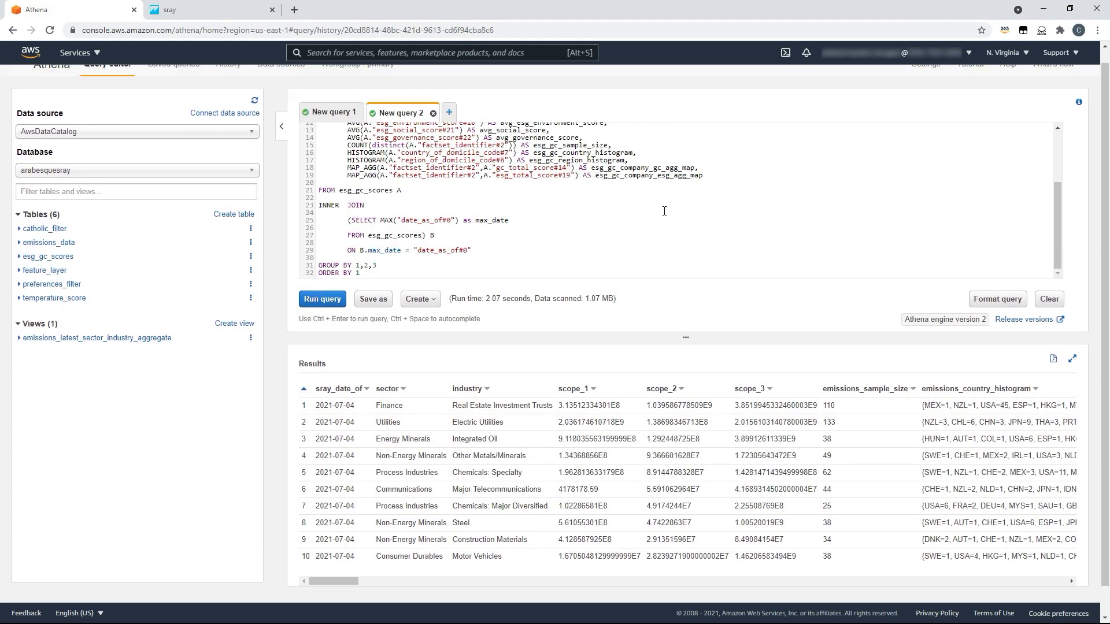
scroll(993, 185, "up", 5)
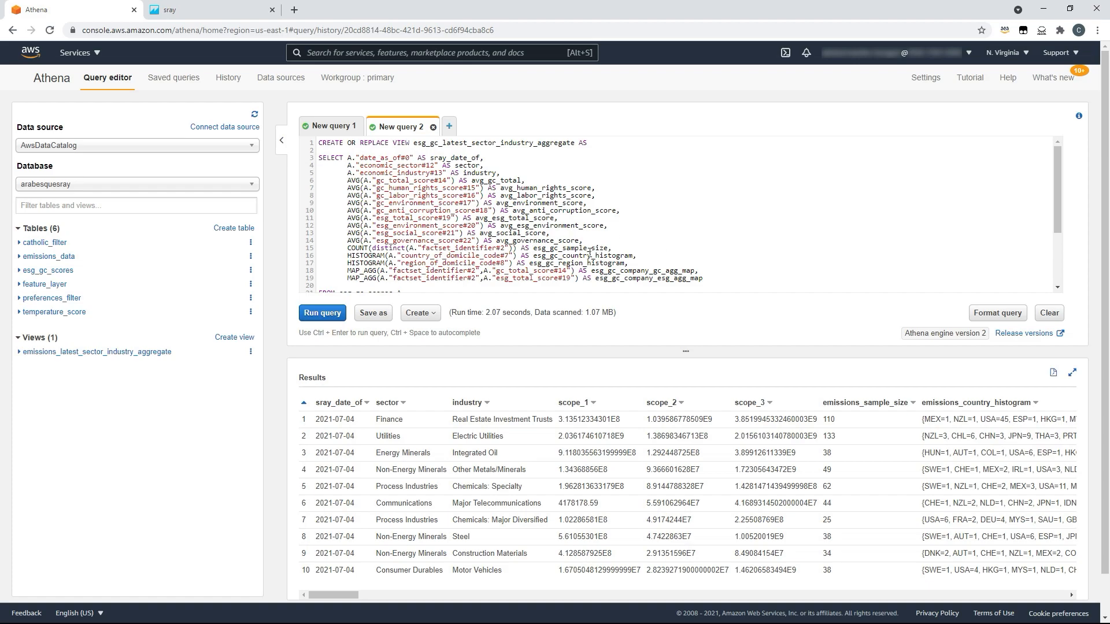
scroll(497, 248, "down", 2)
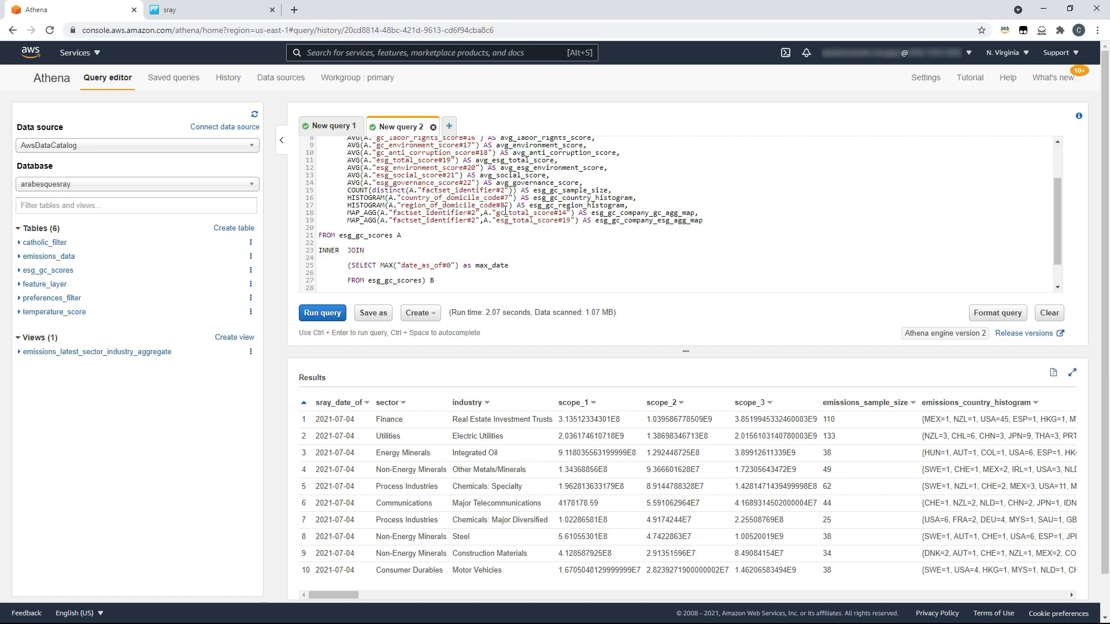
scroll(505, 211, "up", 2)
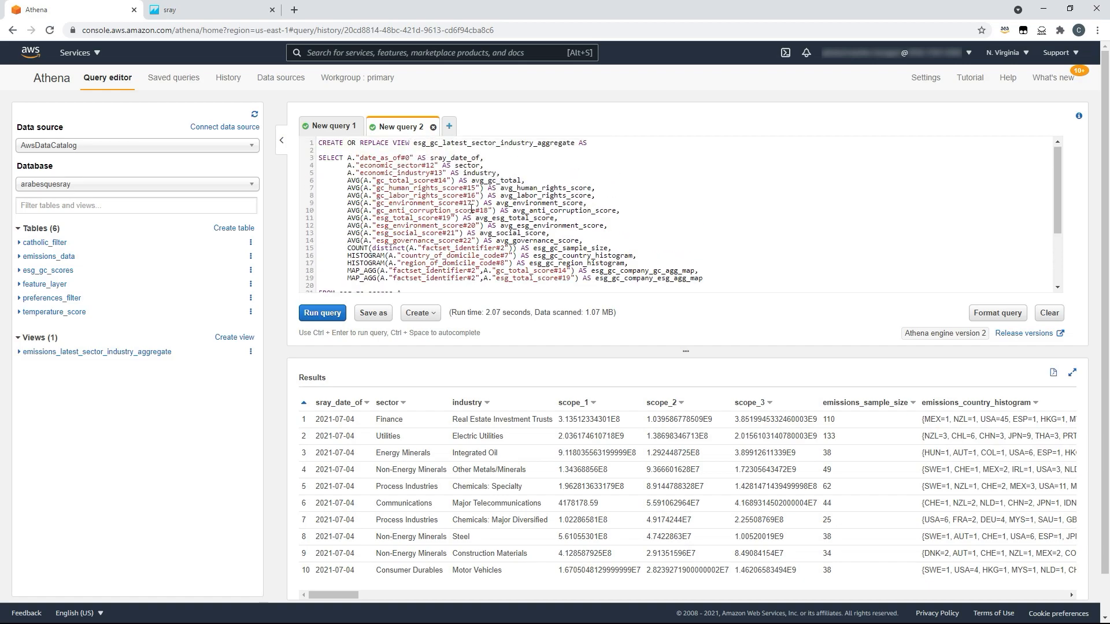
left_click(322, 313)
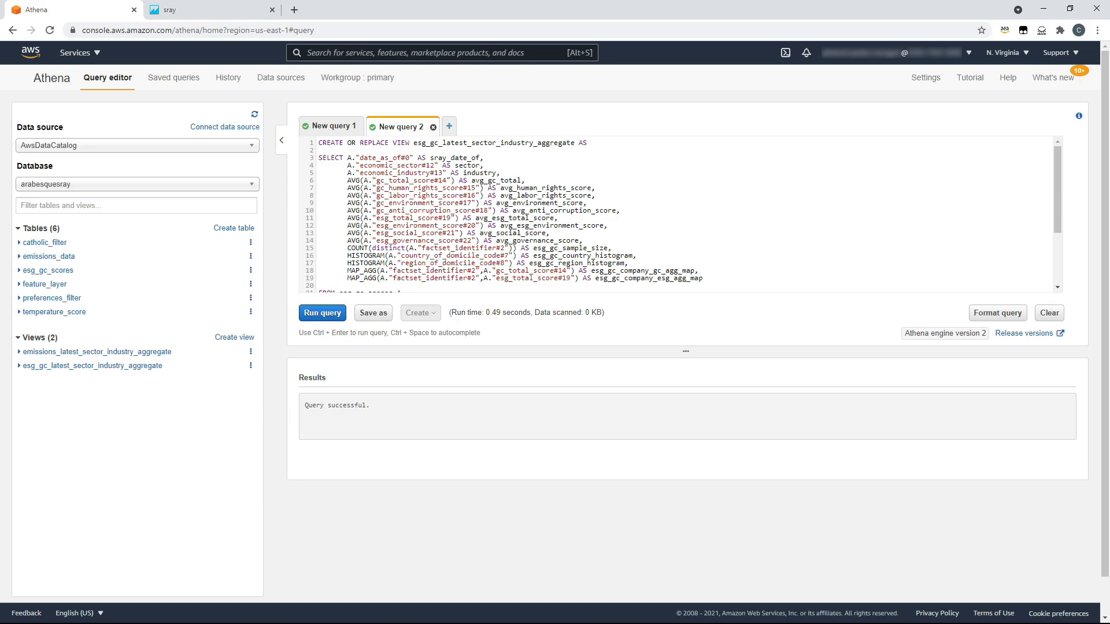
- In a new query, create the table latest_industry_aggregate by joining the emissions and ESG aggregate views on industry, ordered by industry
left_click(449, 126)
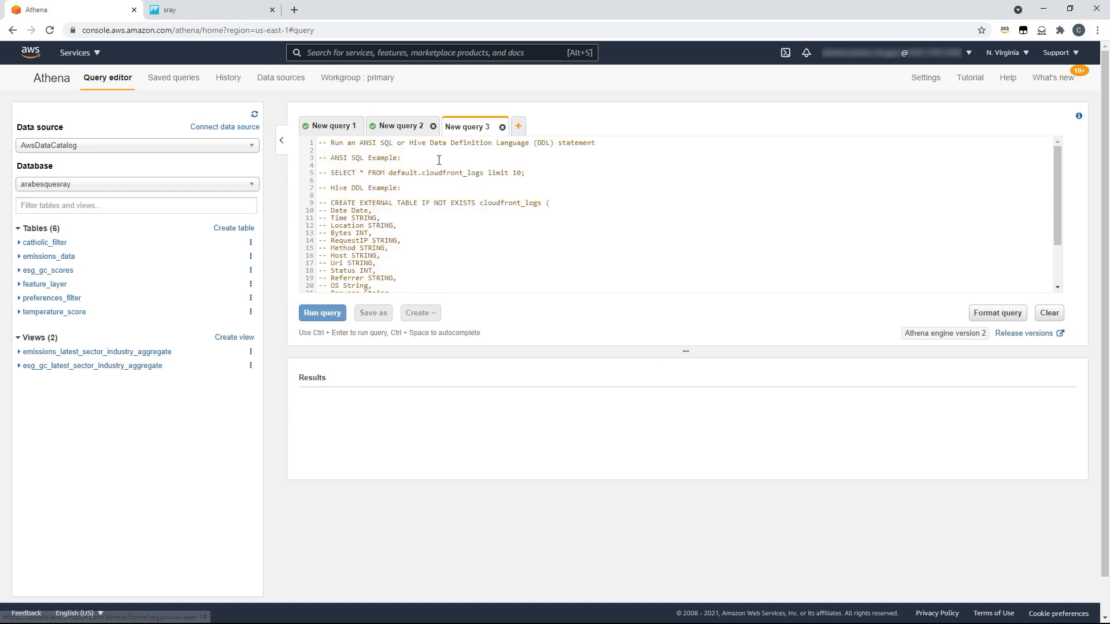
key("ctrl+a")
key("Delete")
key("ctrl+v")
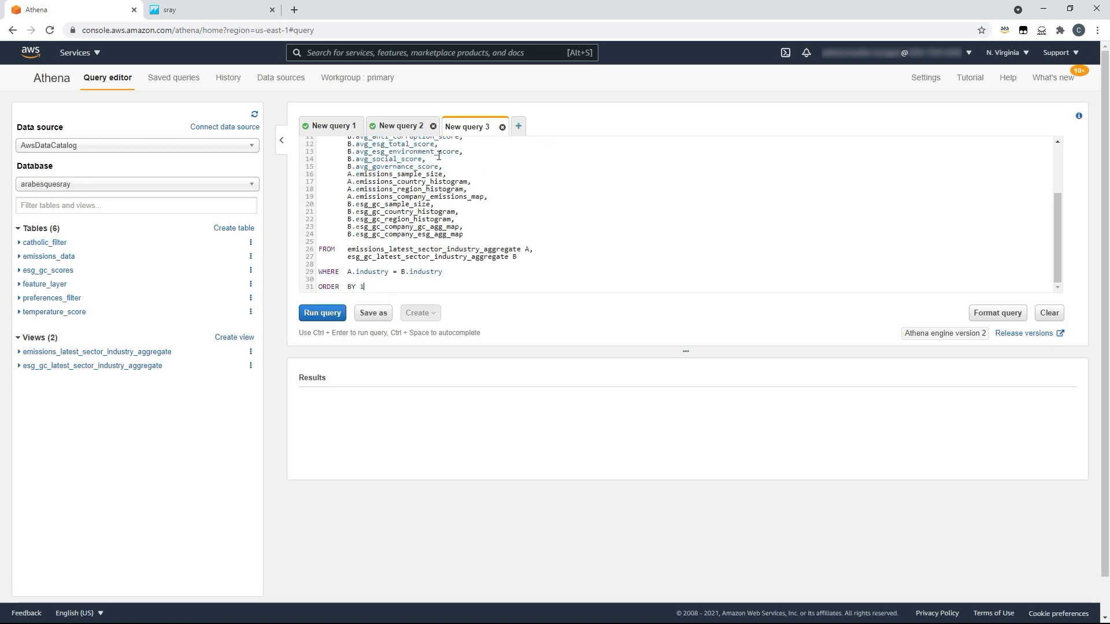
scroll(422, 159, "up", 3)
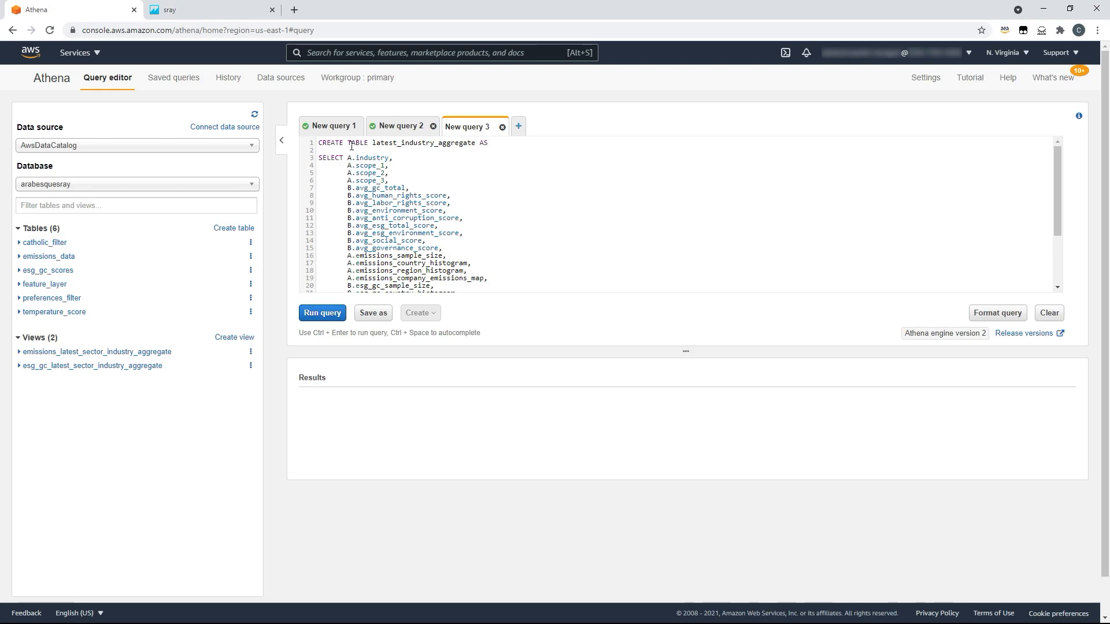
scroll(332, 267, "down", 5)
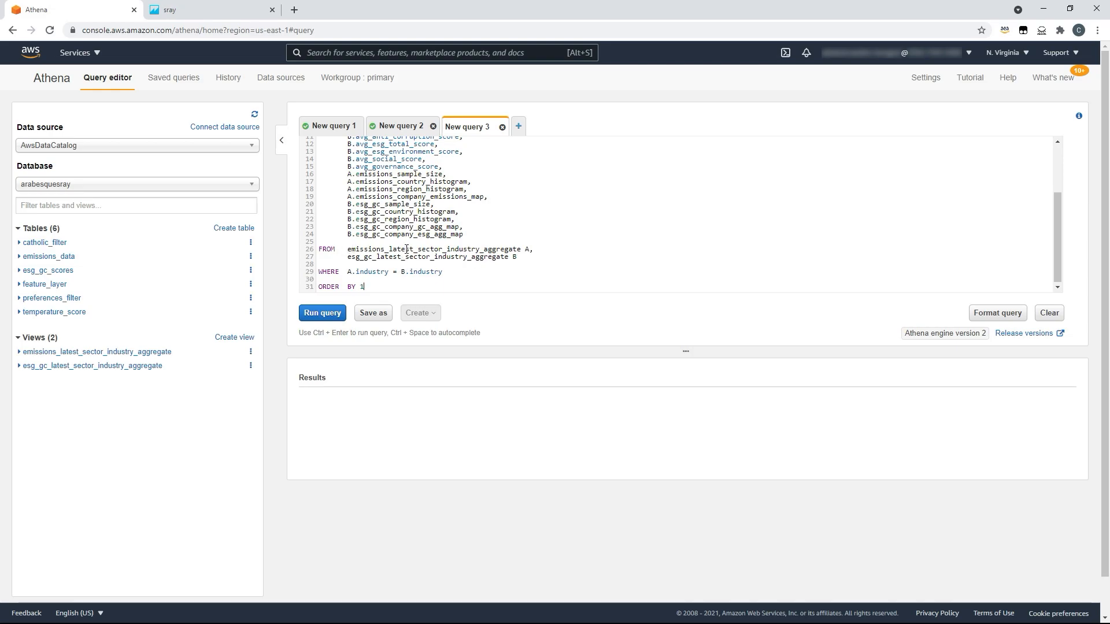
scroll(382, 190, "up", 5)
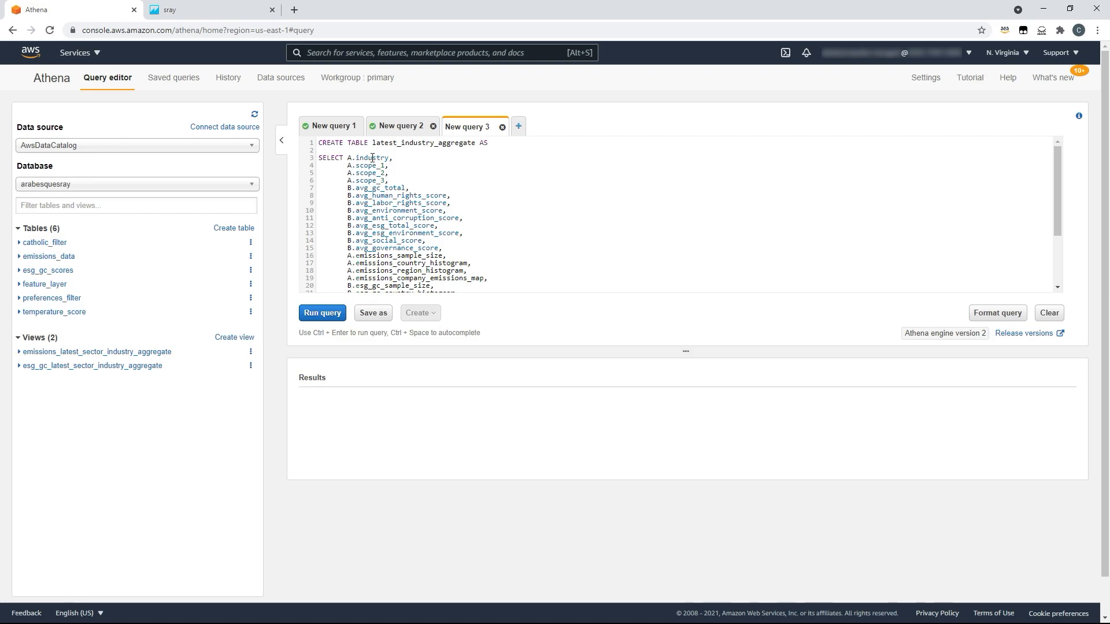
scroll(375, 190, "down", 5)
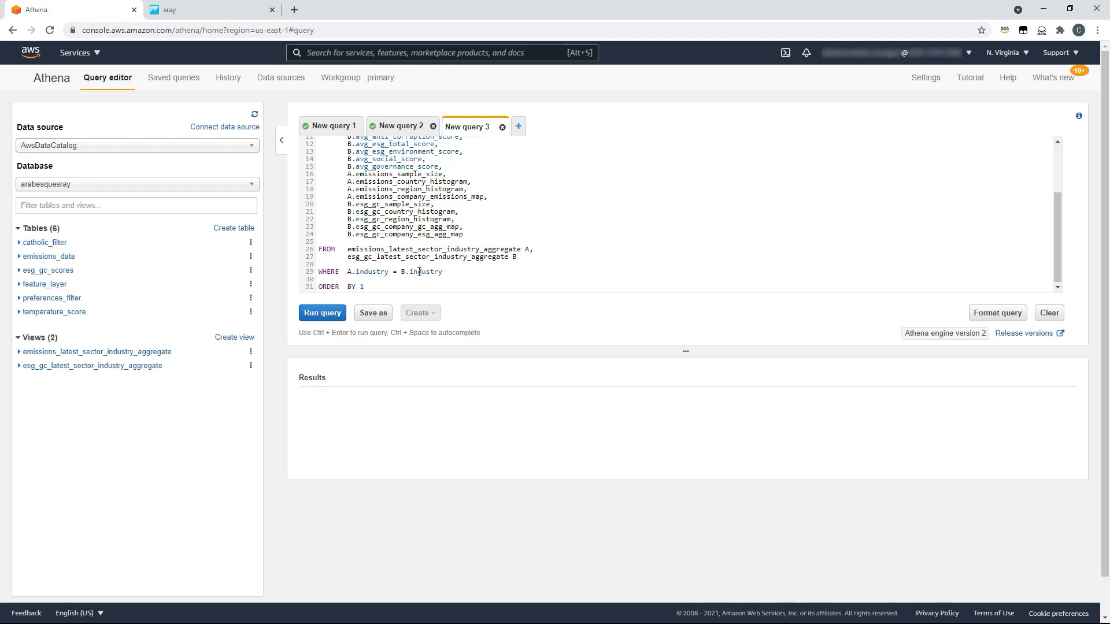
scroll(420, 272, "up", 5)
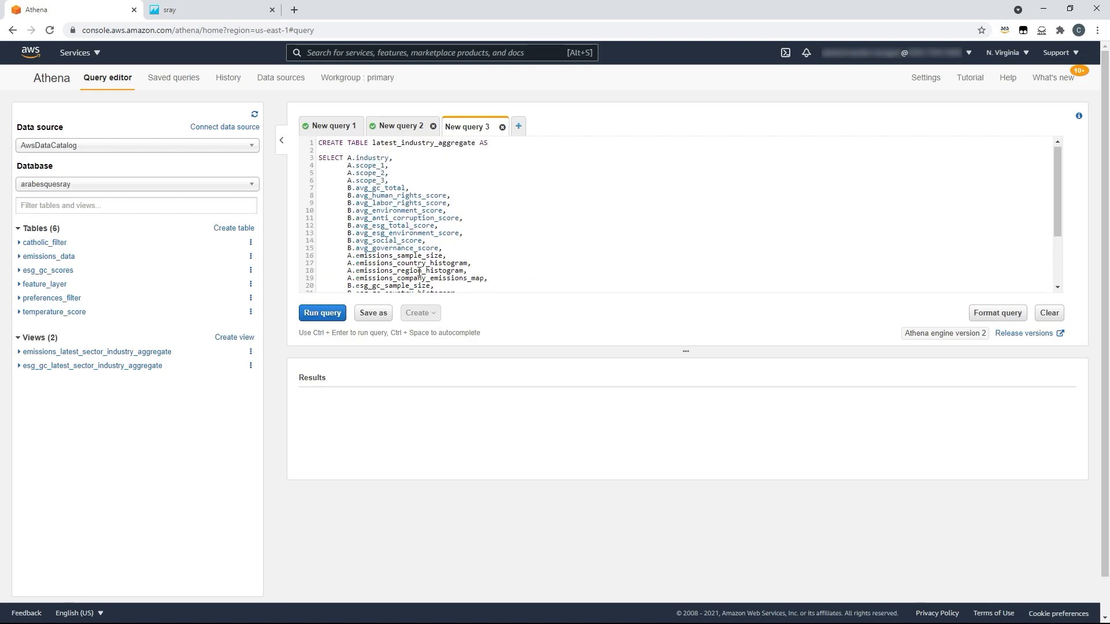
left_click(332, 315)
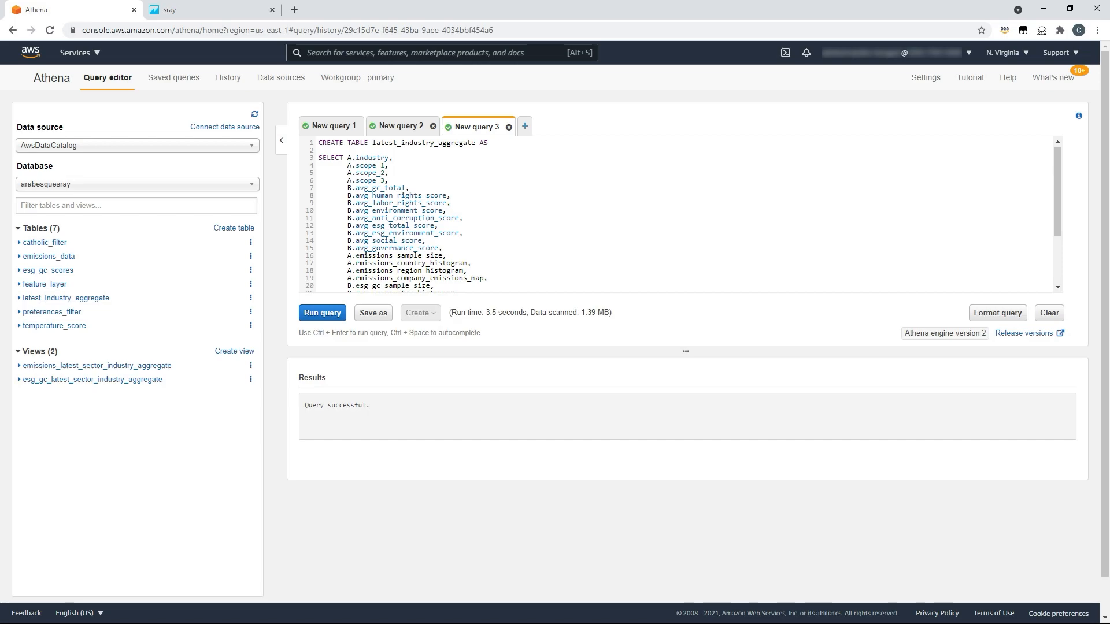
- In another new query, create the table latest_sector_aggregate by joining the two aggregate views on sector and industry, grouped and ordered by sector
left_click(524, 126)
key("ctrl+a")
key("Delete")
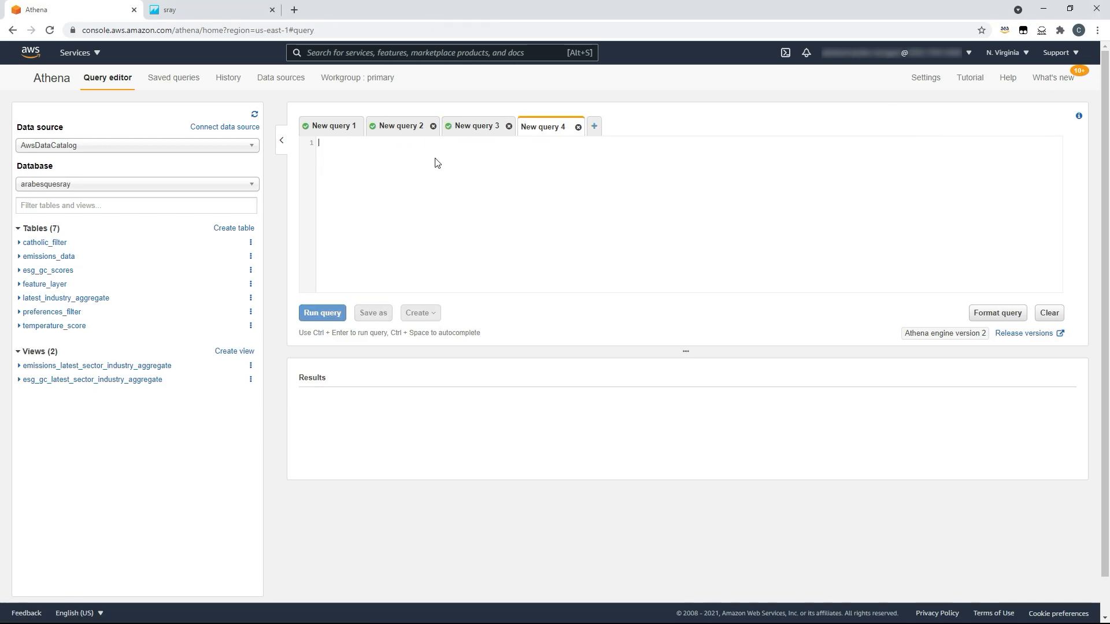
key("ctrl+v")
scroll(436, 158, "up", 5)
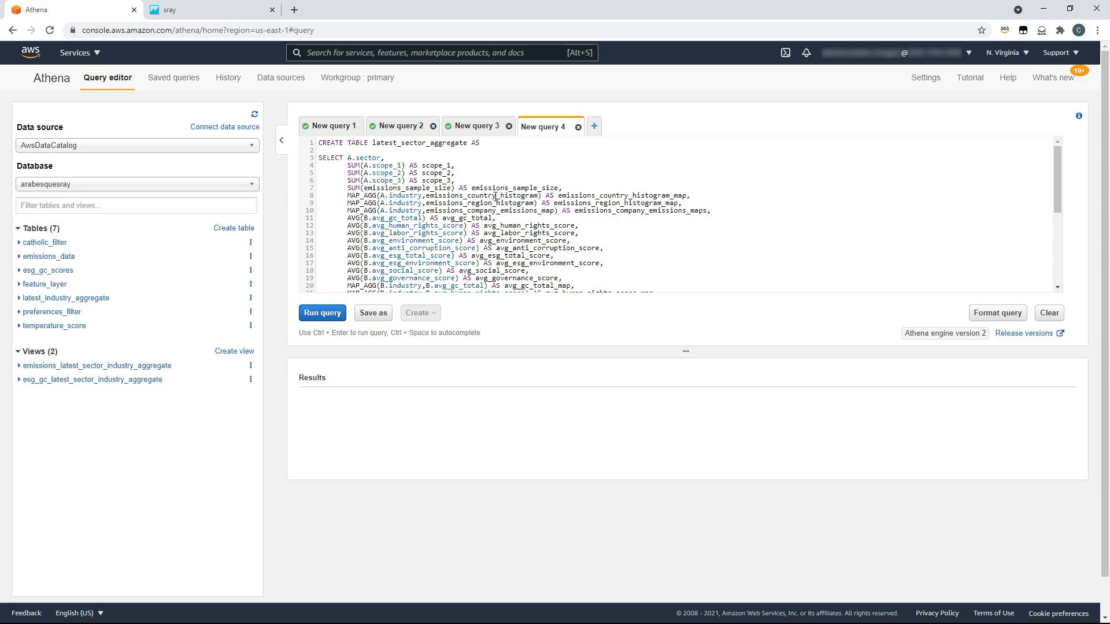
scroll(495, 197, "down", 1)
scroll(496, 197, "down", 1)
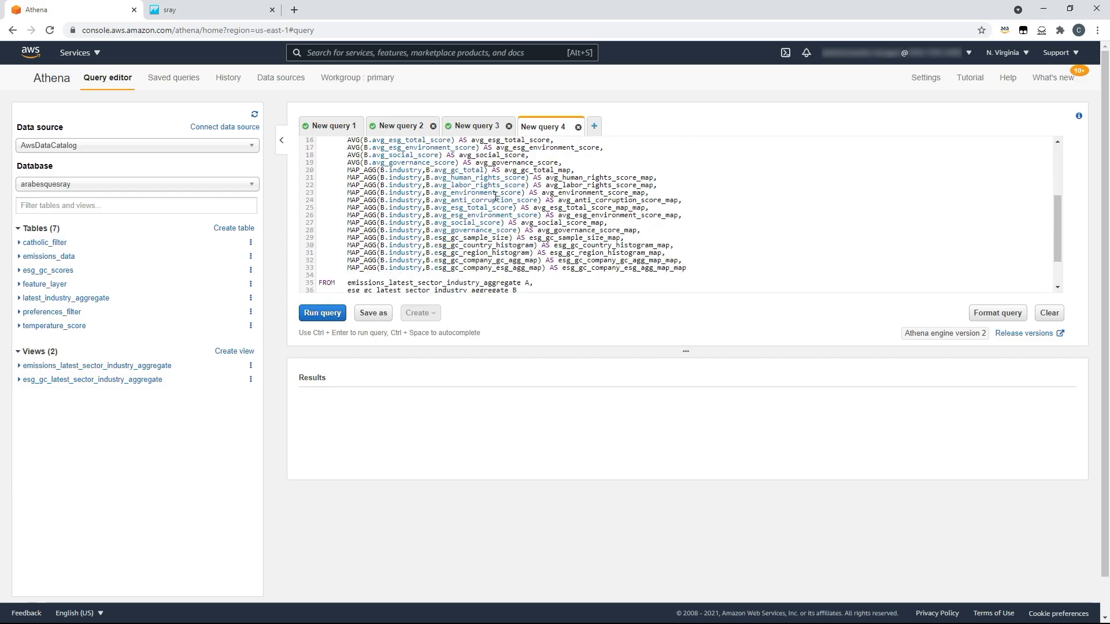
scroll(496, 196, "down", 1)
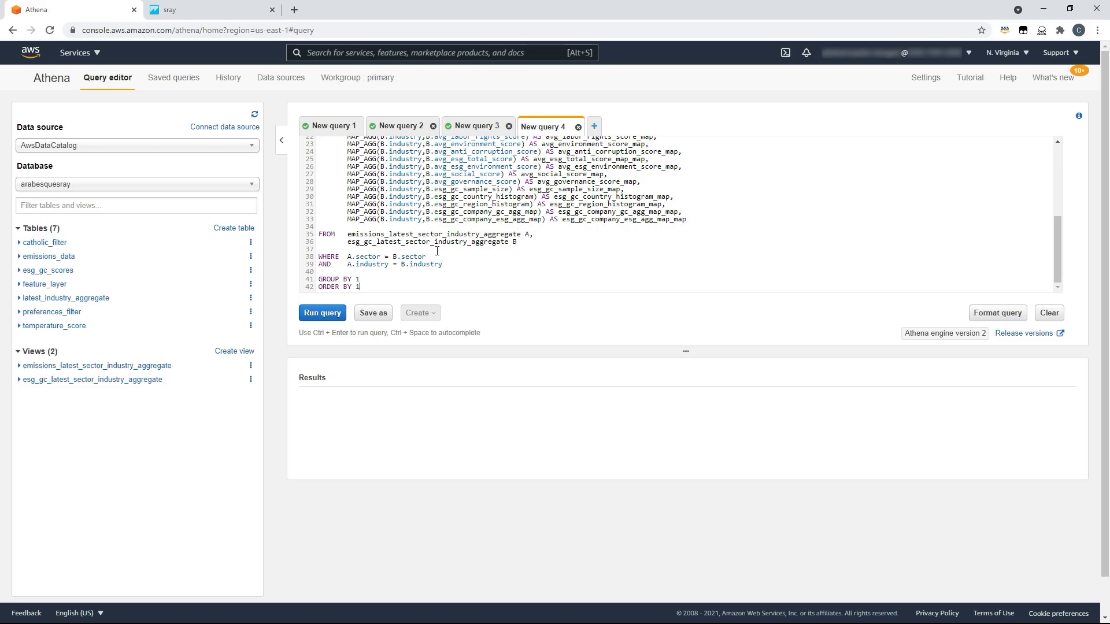
scroll(422, 255, "up", 4)
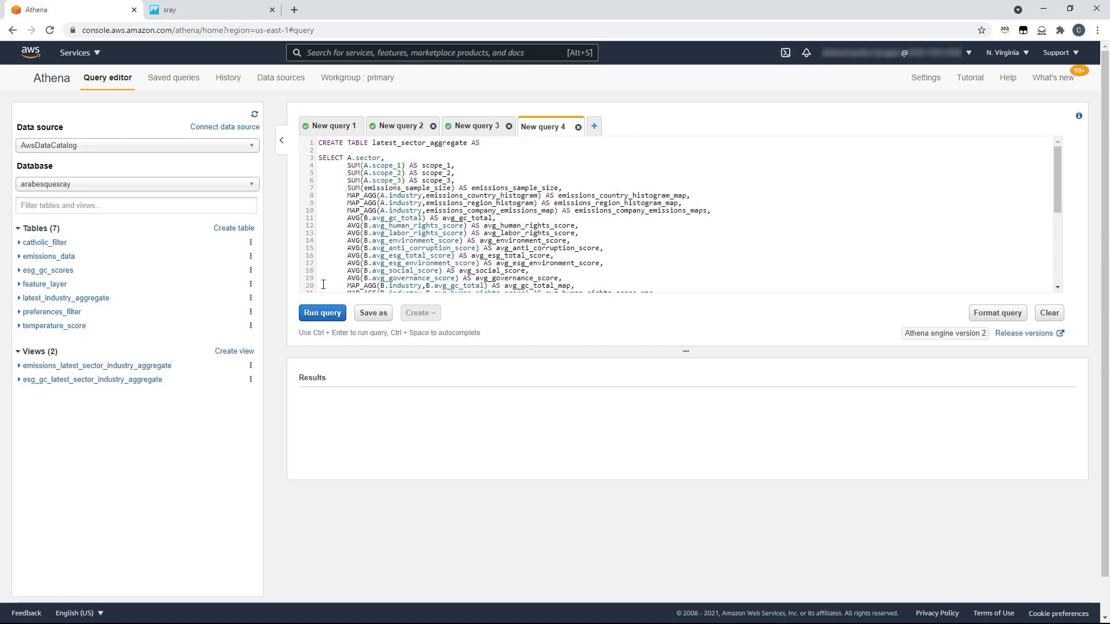
left_click(322, 312)
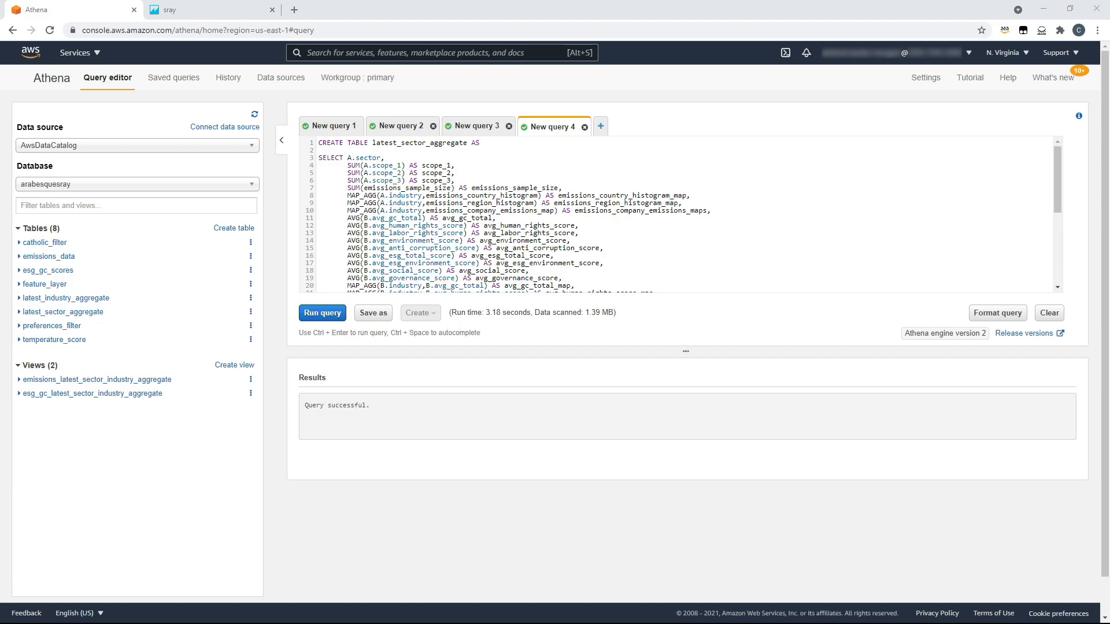
- In a new query, create the table full_gc_esg_emission_data by joining emissions_data and esg_gc_scores on factset_identifier#2, with ntile(10) rankings, ordered by 1,2
left_click(600, 126)
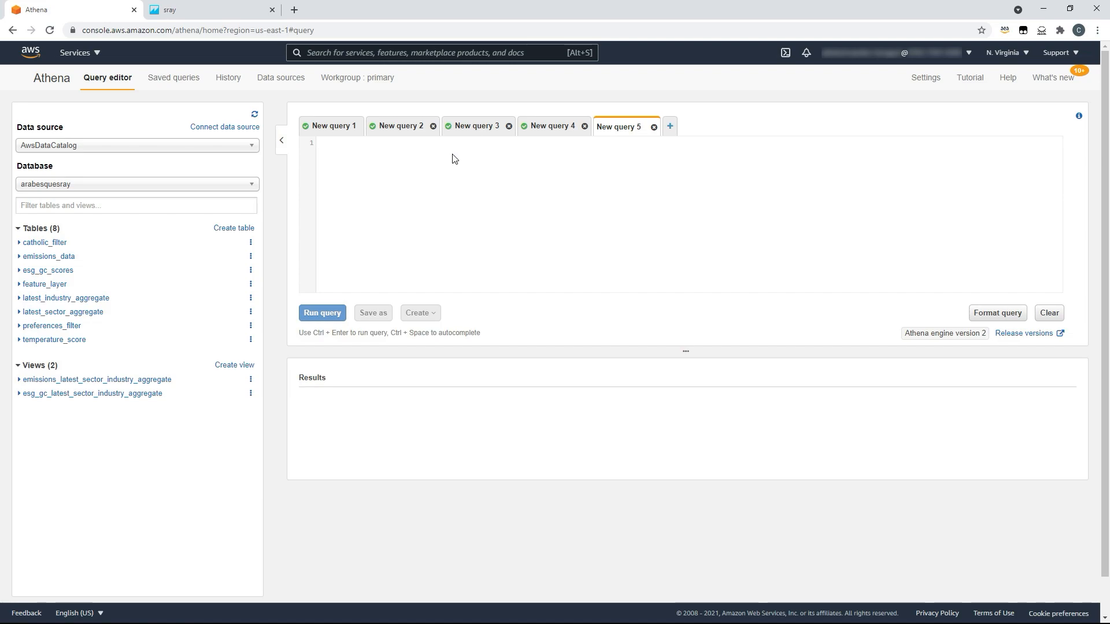
key("ctrl+v")
scroll(458, 156, "up", 5)
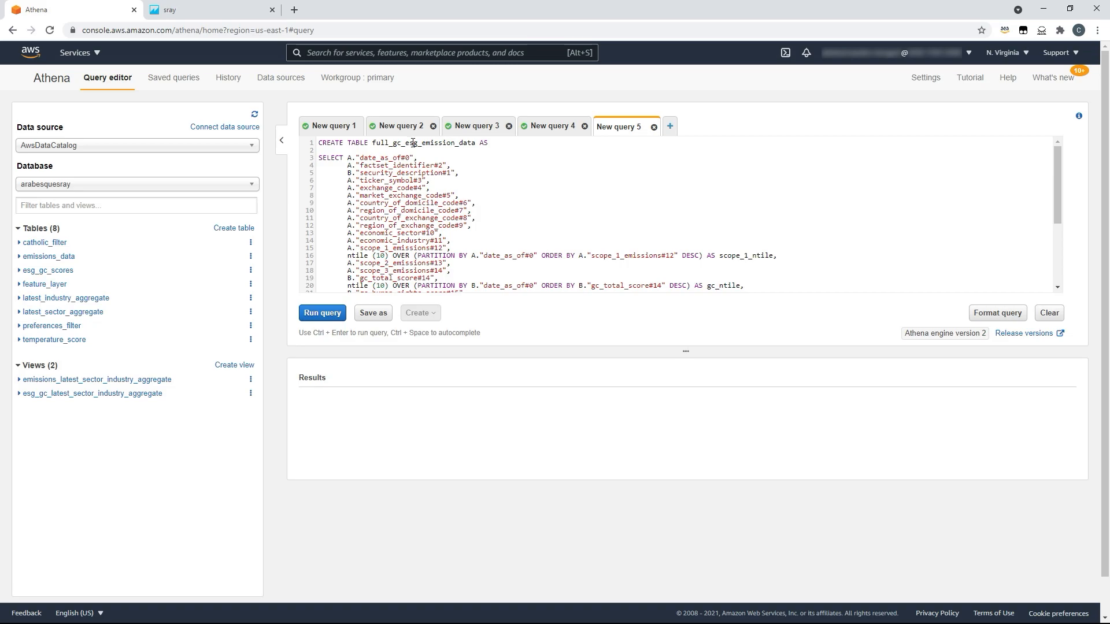
scroll(395, 214, "down", 3)
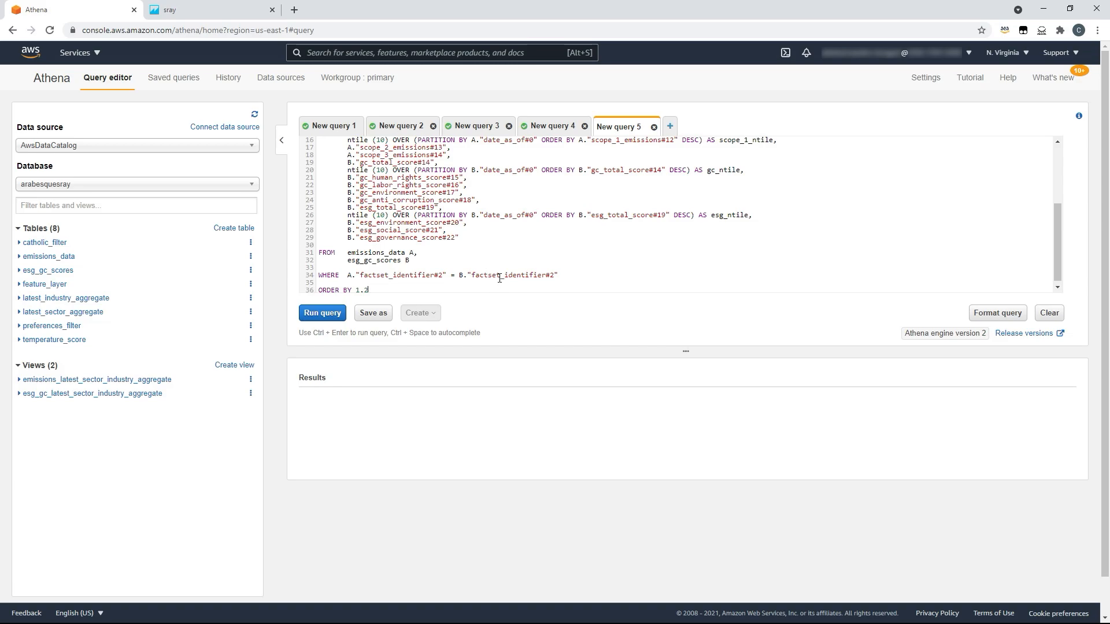
scroll(500, 278, "up", 2)
scroll(500, 278, "up", 2)
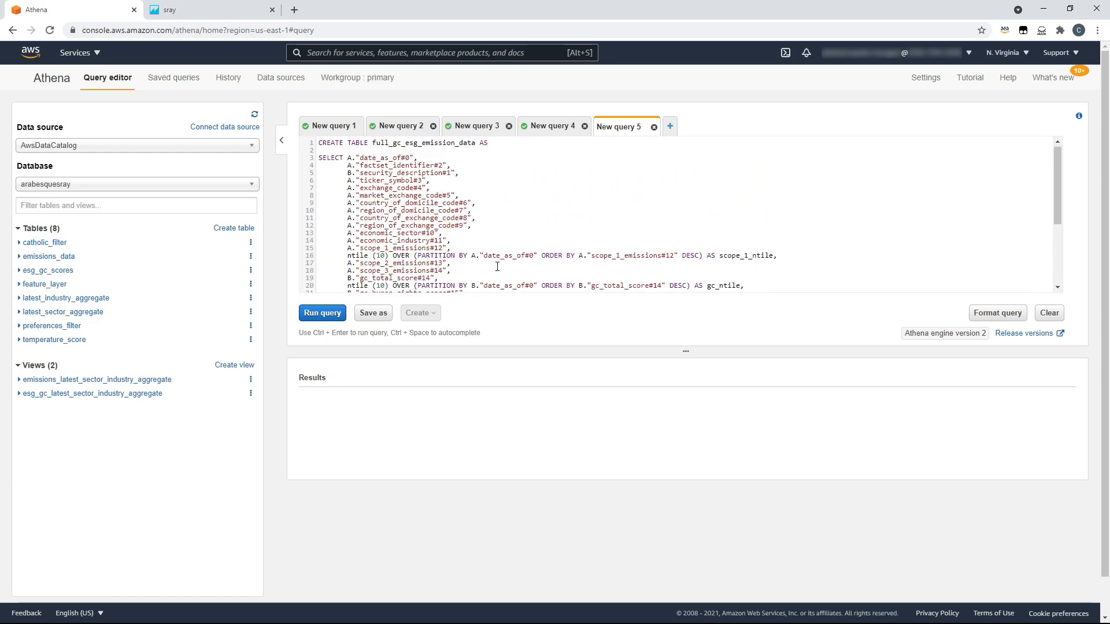
scroll(431, 250, "down", 2)
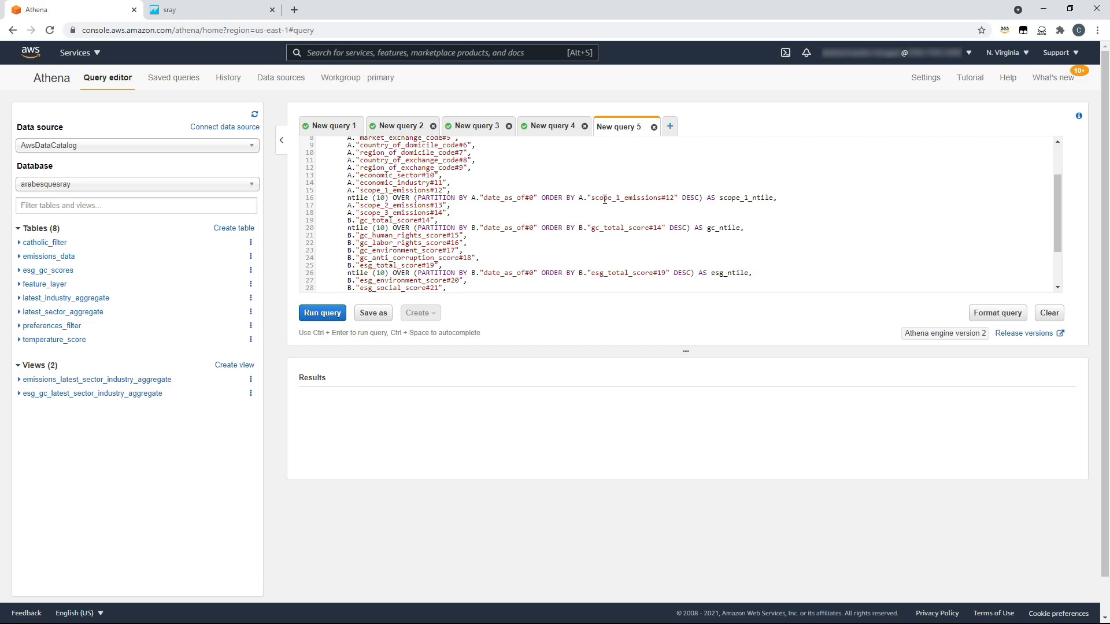
scroll(682, 208, "up", 2)
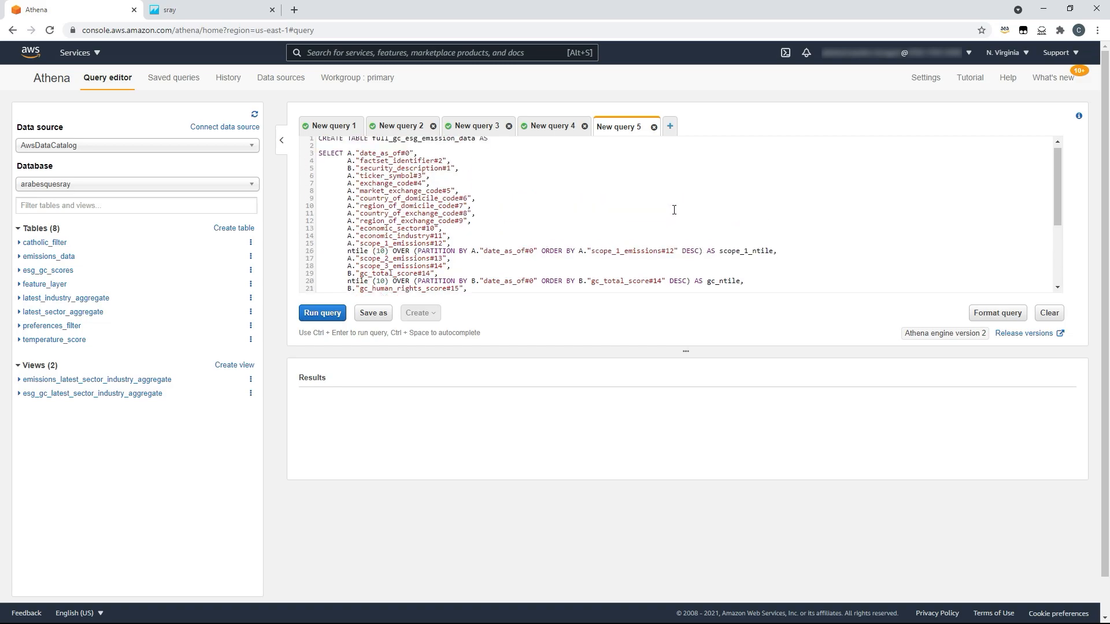
left_click(327, 314)
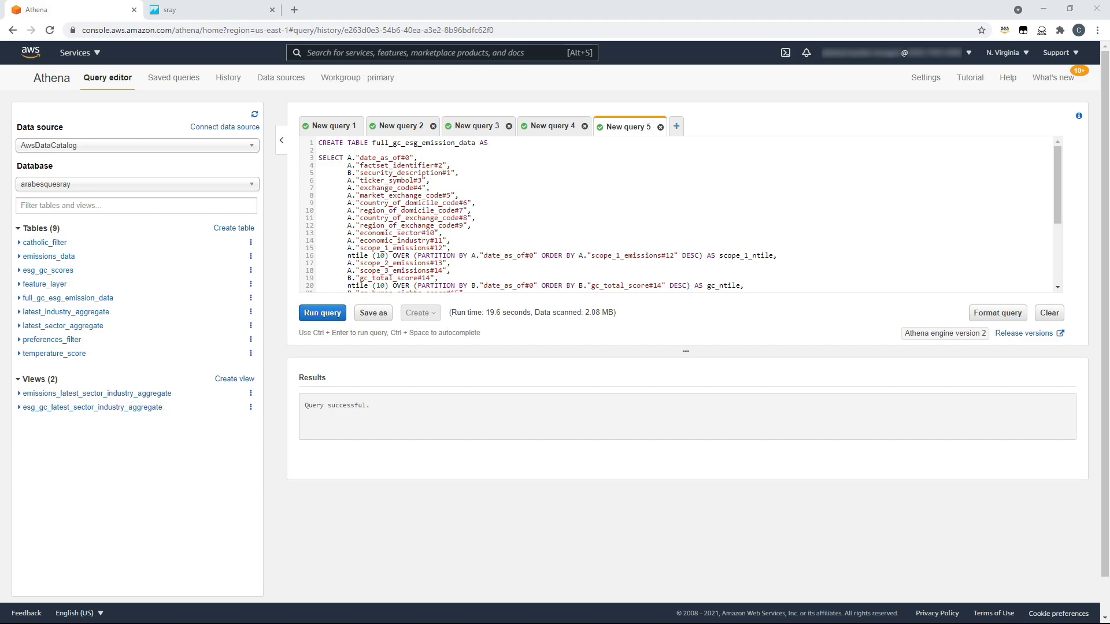
- Switch to the sray dashboard in QuickSight and review the Summary & Filter sheet's ESG and GC gauges, trend, monthly tables and company treemaps
left_click(227, 11)
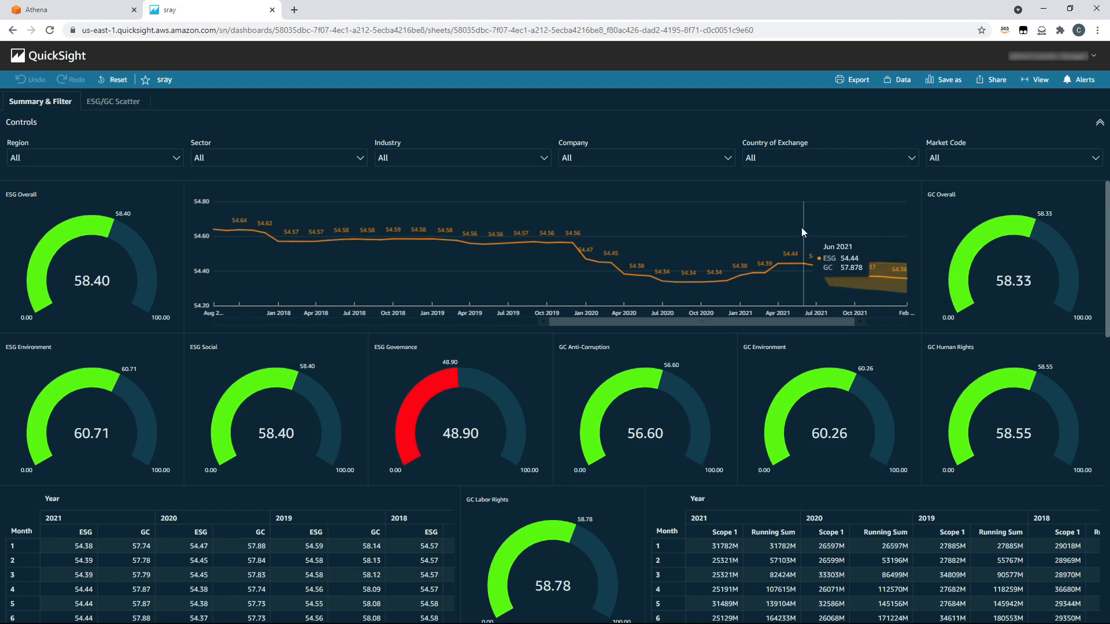
scroll(590, 504, "down", 2)
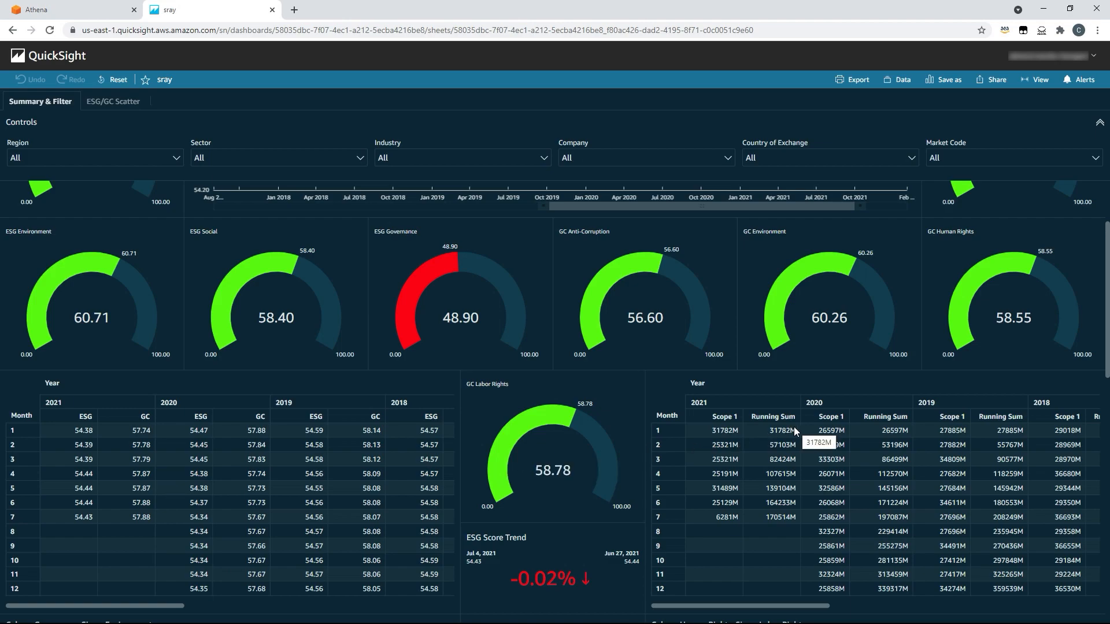
scroll(792, 428, "down", 3)
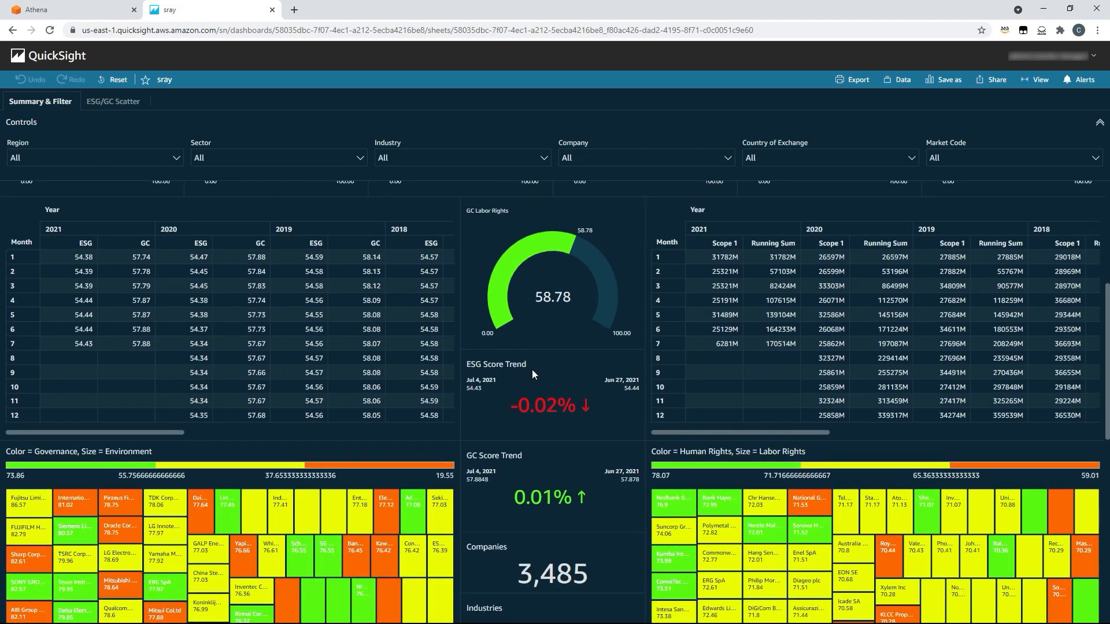
scroll(593, 379, "down", 1)
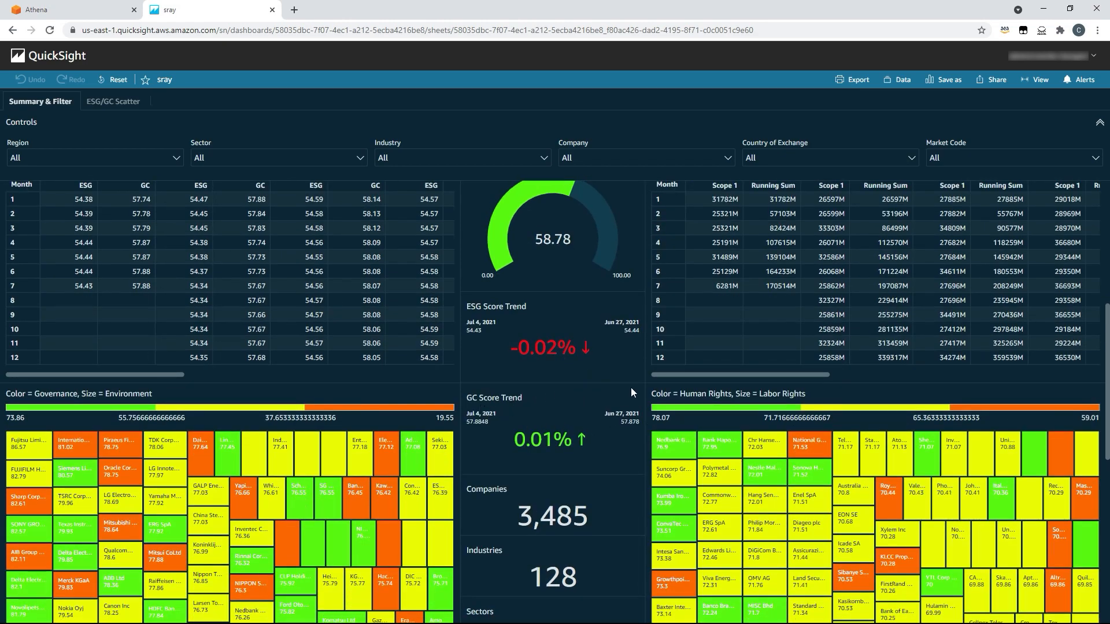
scroll(630, 387, "down", 1)
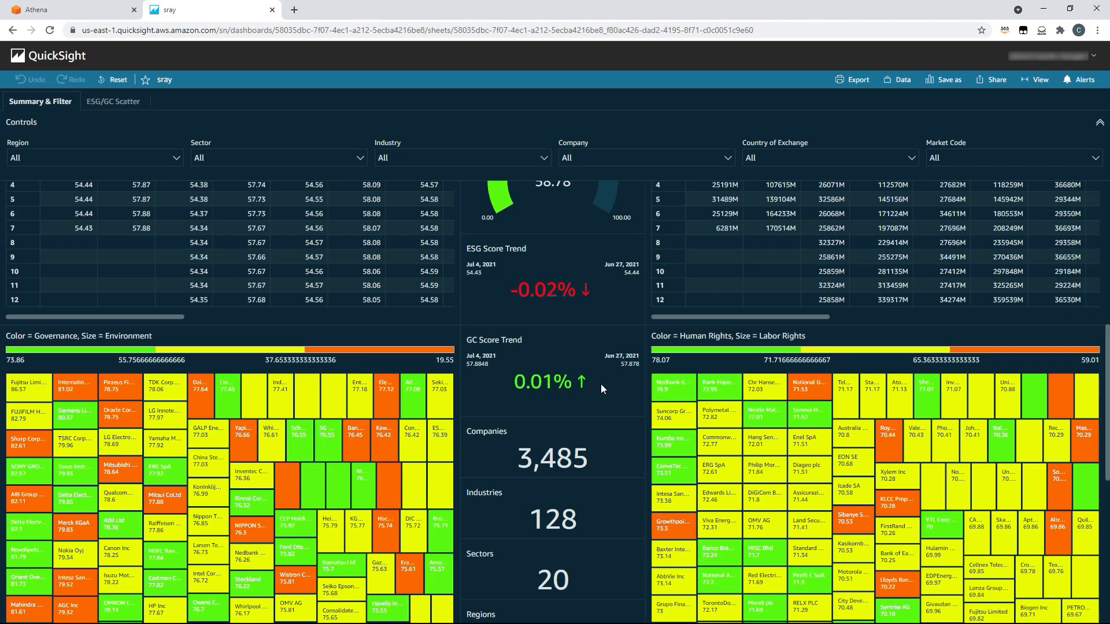
scroll(602, 384, "up", 7)
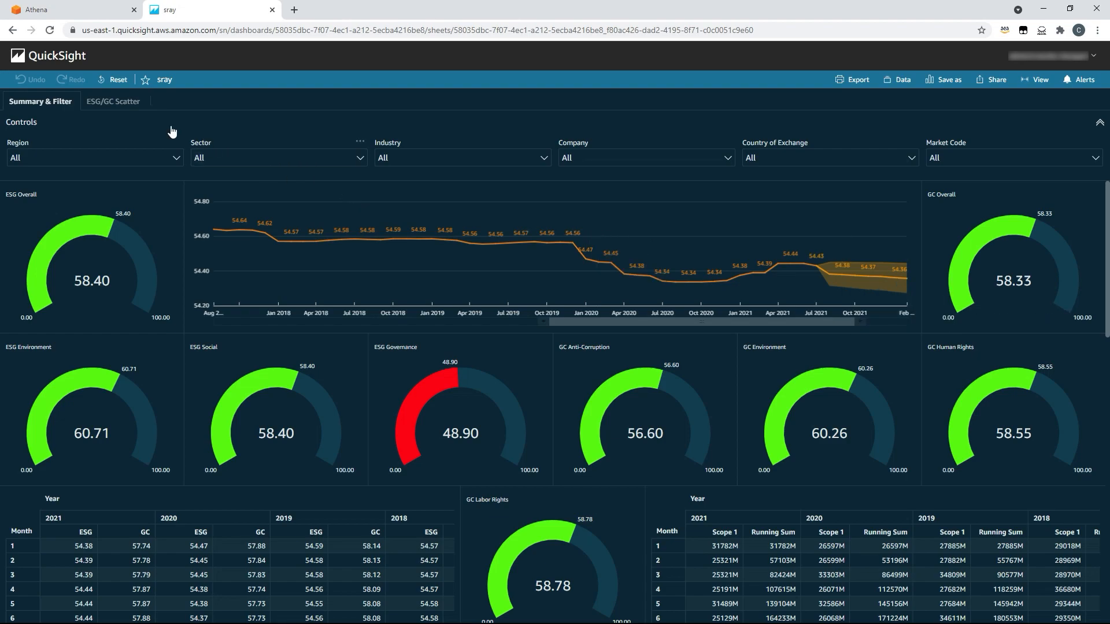
- Open the ESG/GC Scatter sheet and inspect the details of the company with the highest ESG score
left_click(113, 104)
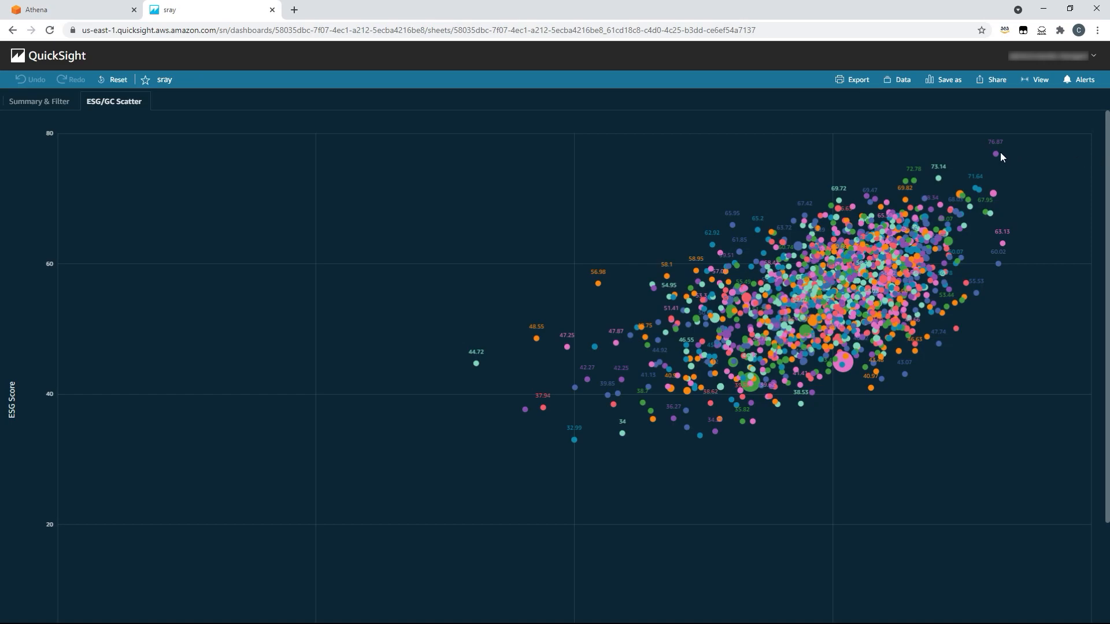
mouse_move(997, 154)
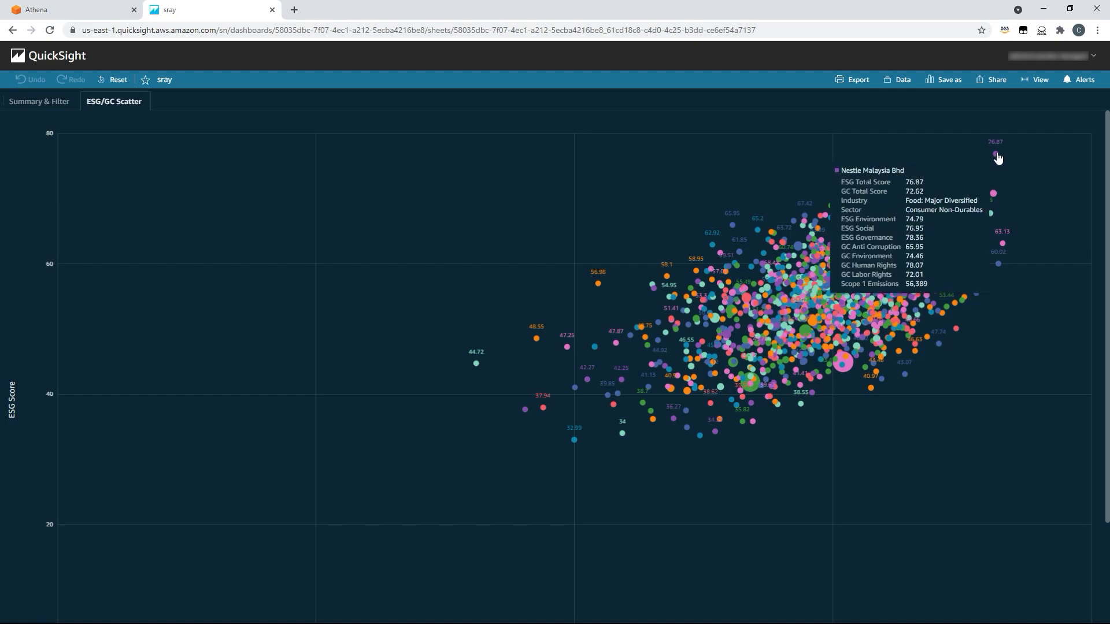